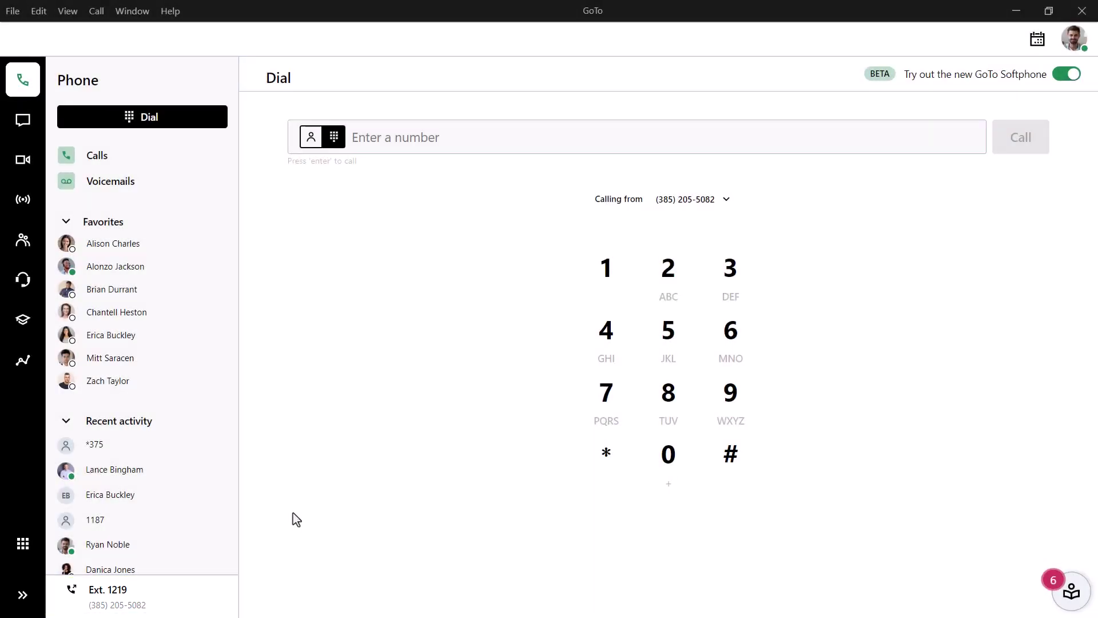
Step: Open the Calling from menu on the Ext. 1219 panel to see outgoing extensions and numbers
click(193, 609)
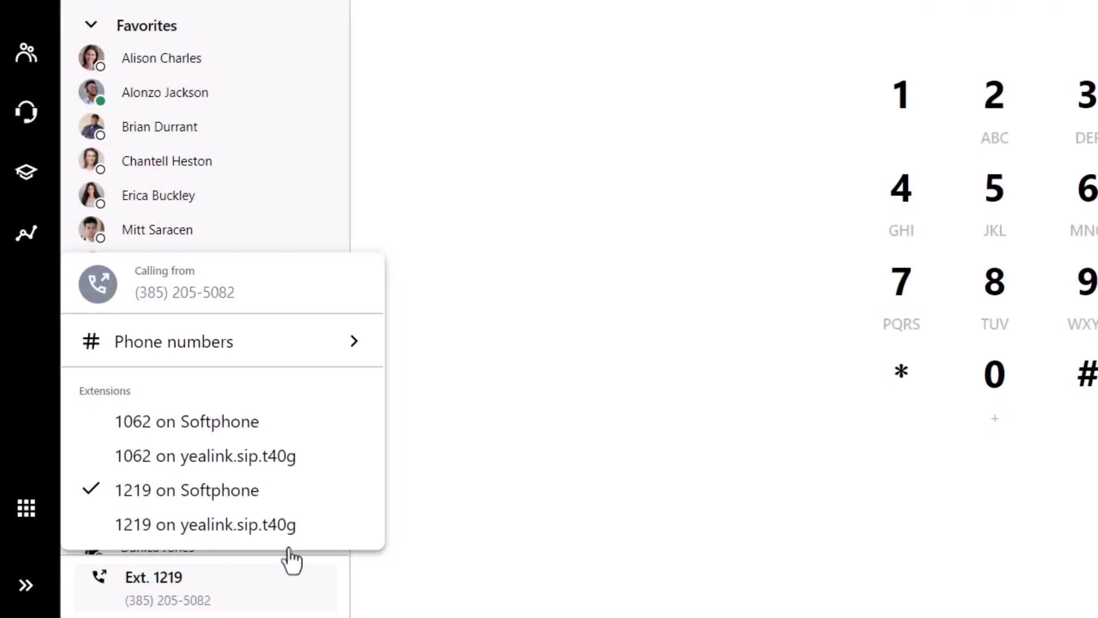
Step: Review the caller-ID phone numbers, close that menu, and show the list of GoTo portals
click(320, 366)
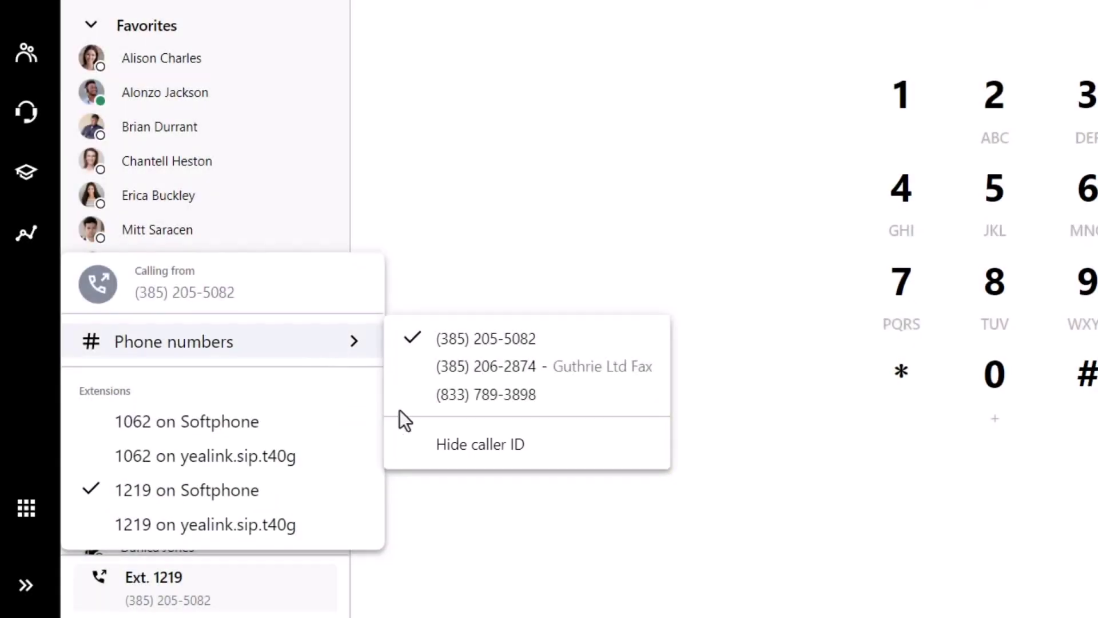
click(425, 521)
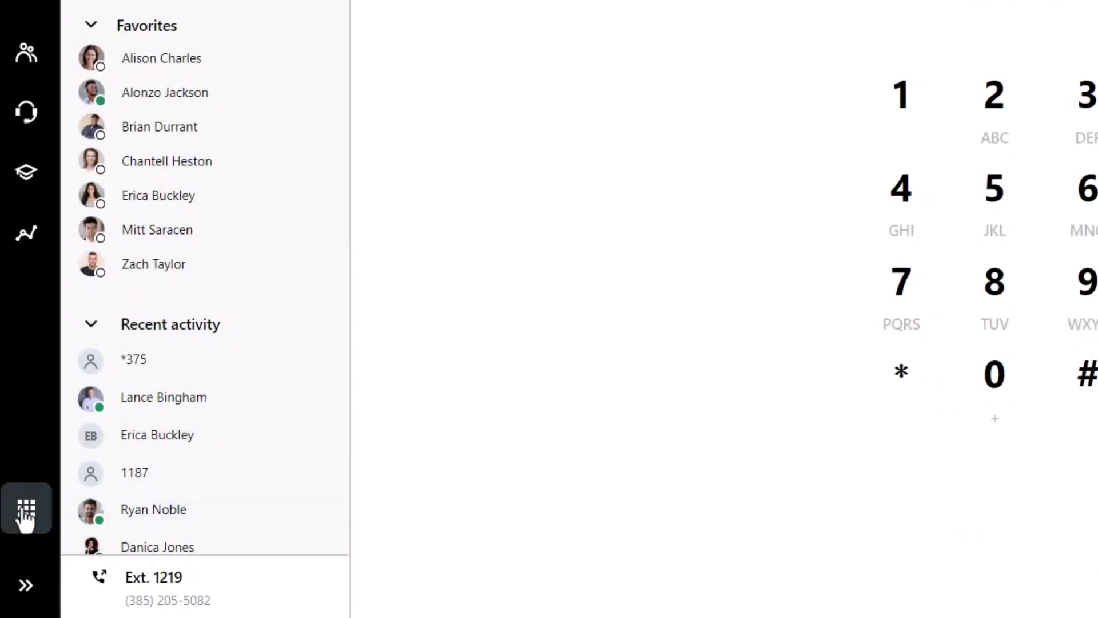
click(26, 514)
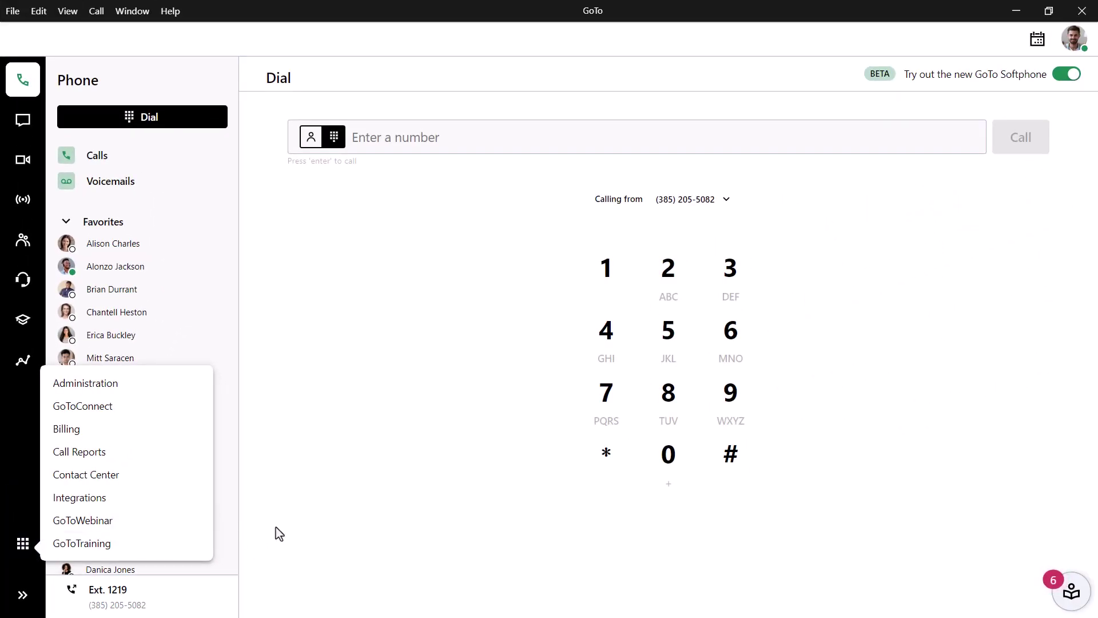
Step: Dismiss the portals list and open the profile menu in the top-right corner
click(279, 533)
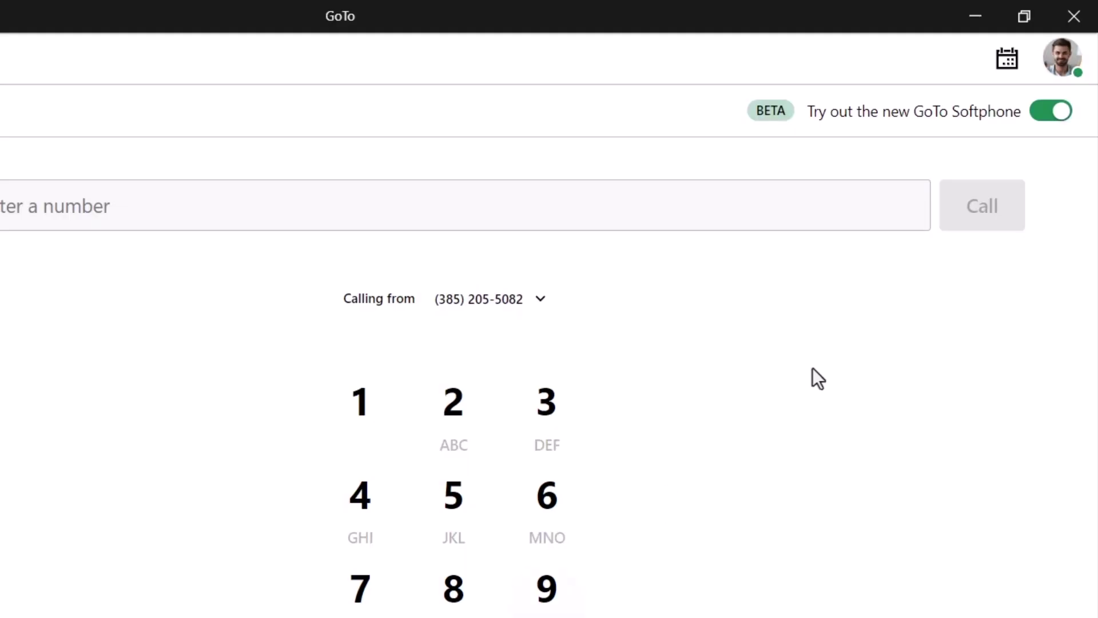
click(1061, 62)
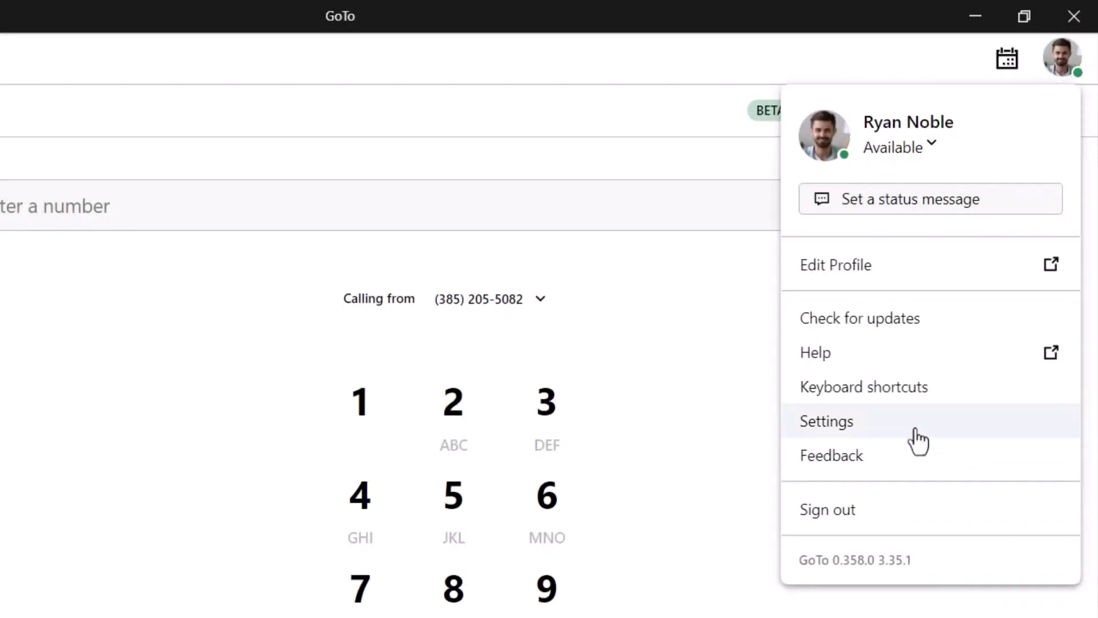
Step: Open Settings from the profile menu, landing on the Calendar page with Office 365 connected
click(915, 430)
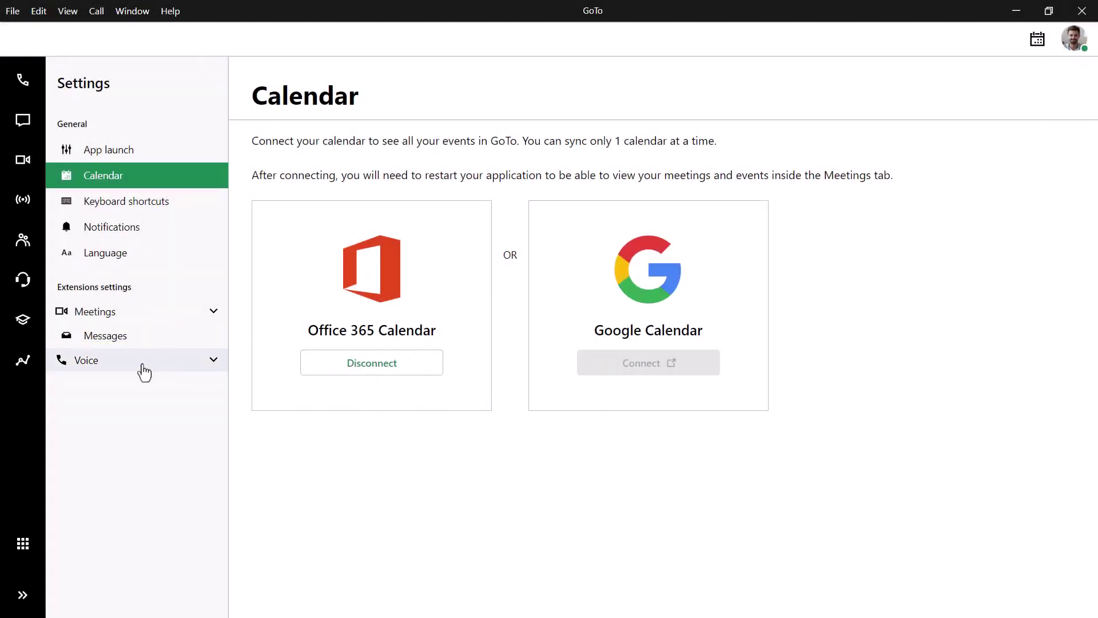
Step: Look over the Voice Audio ringtone, message tone and device settings, then view Find me/Follow me
click(129, 368)
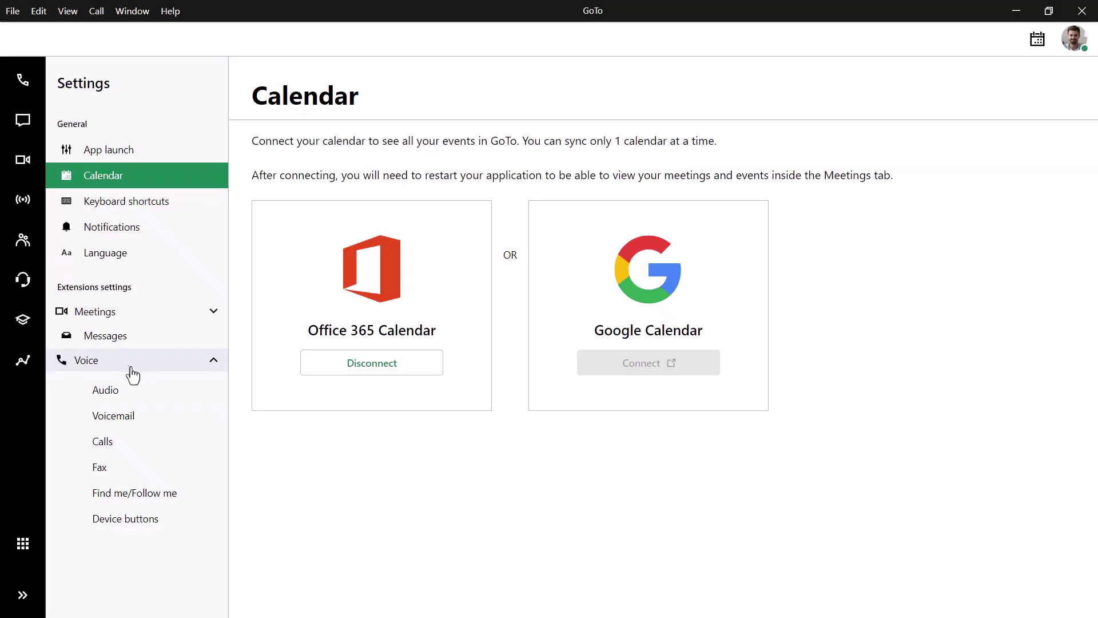
click(140, 391)
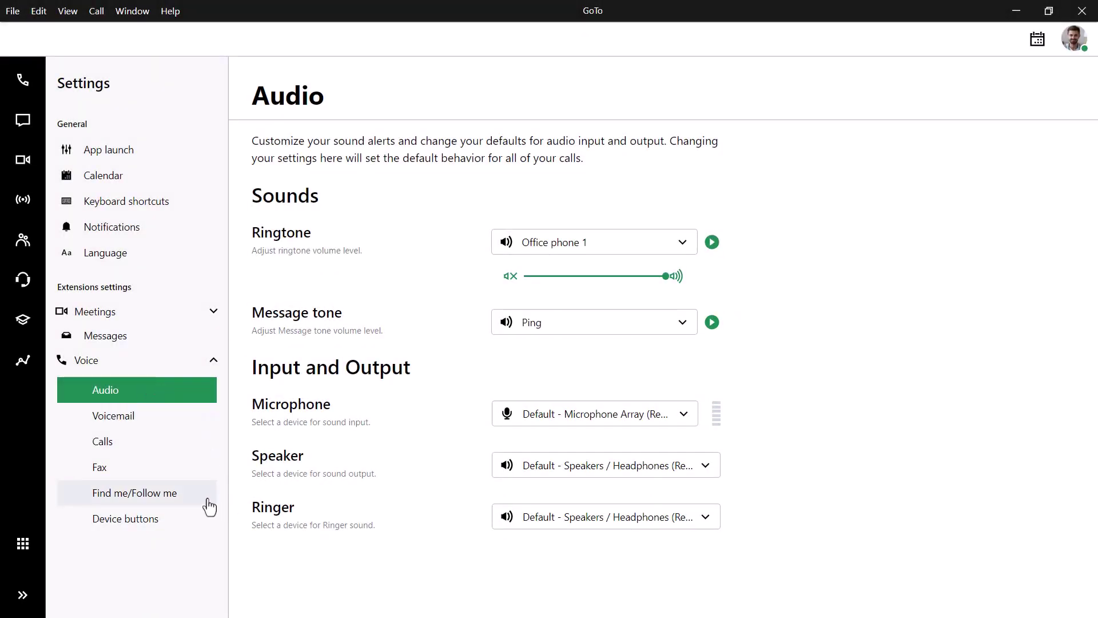
click(201, 502)
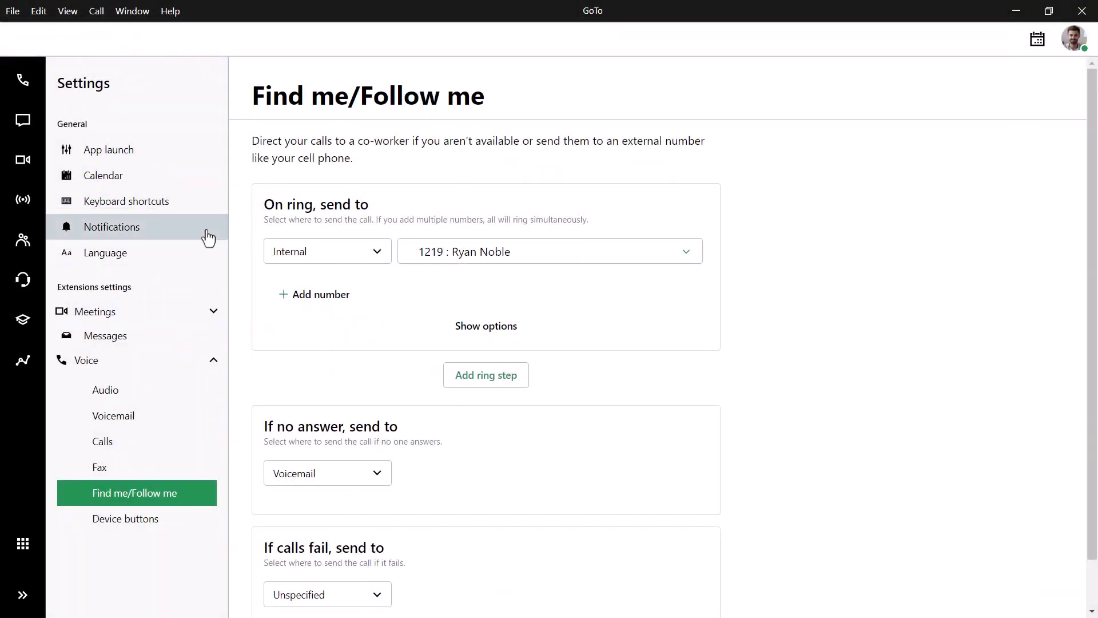
Step: View the Notifications settings, then leave Settings for the Dial keypad
click(208, 237)
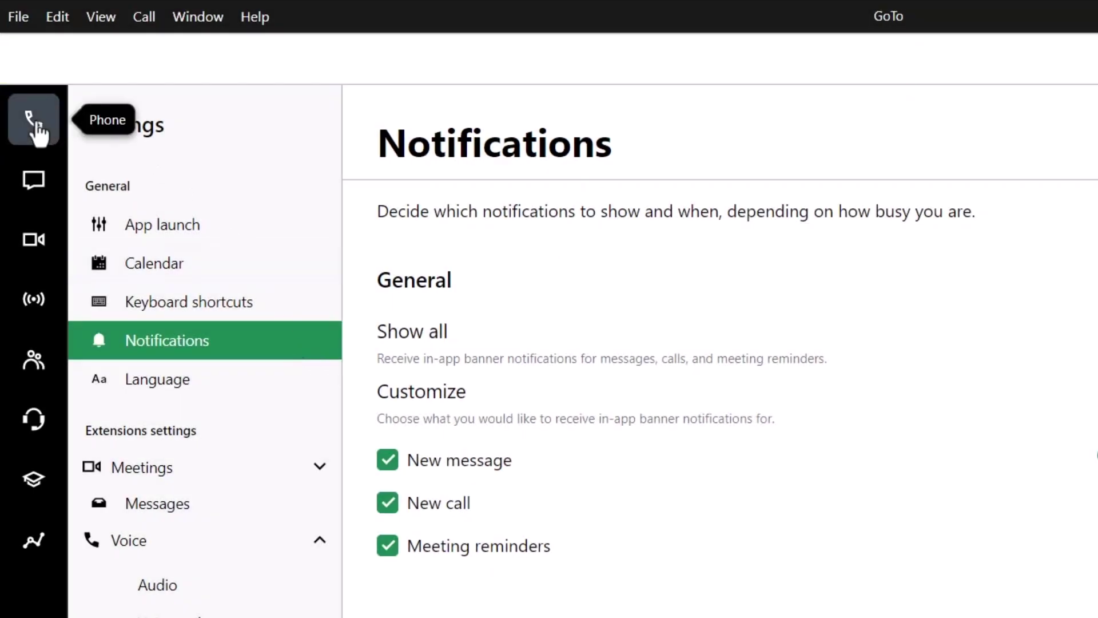
click(34, 123)
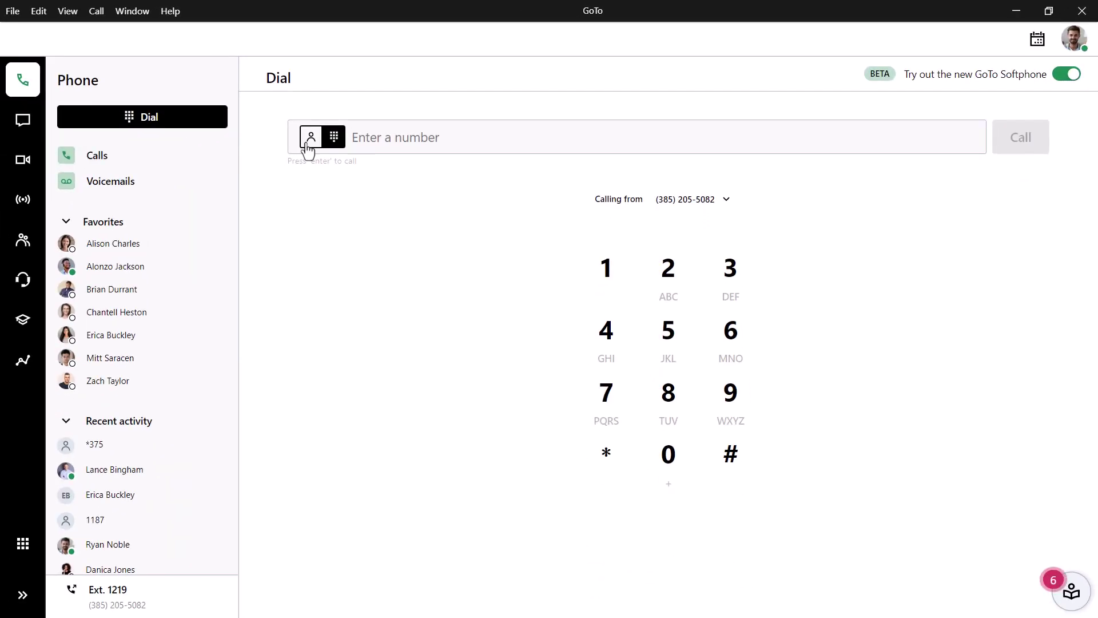
Step: Toggle the dial field to contact search, then back to the number keypad
click(311, 139)
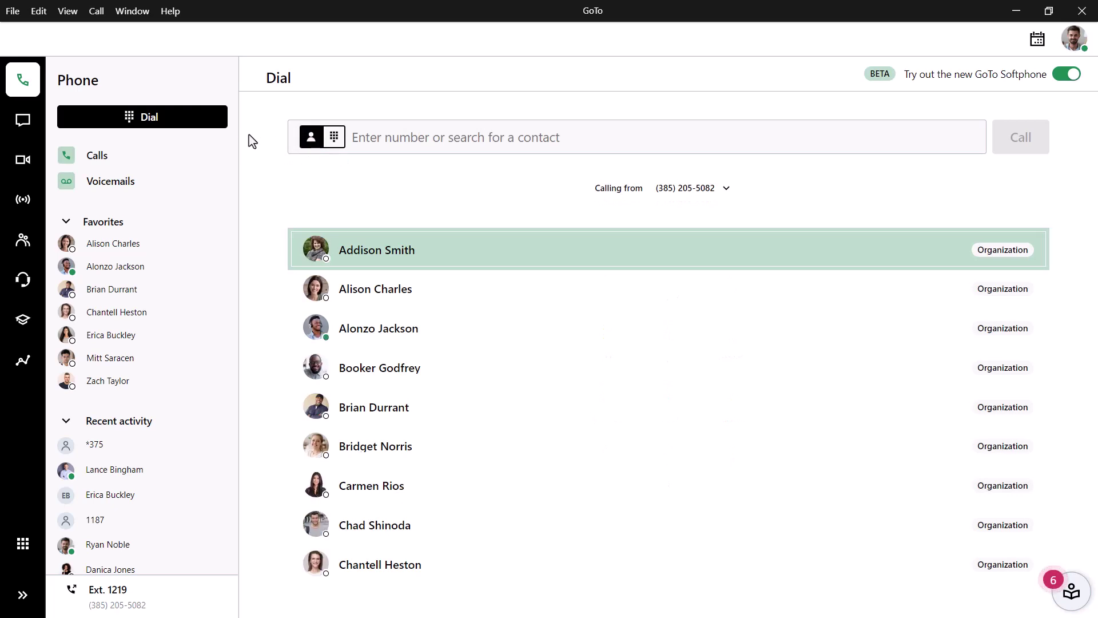
click(334, 138)
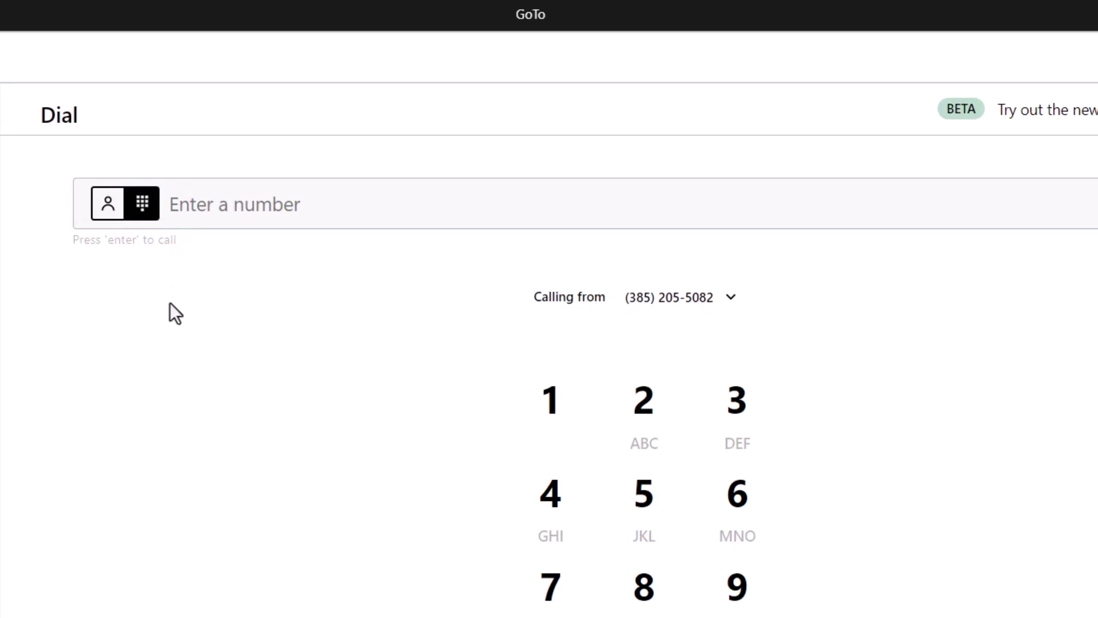
Step: Enter 1800contacts in the dial field and start a new contact from it
text(1800contacts)
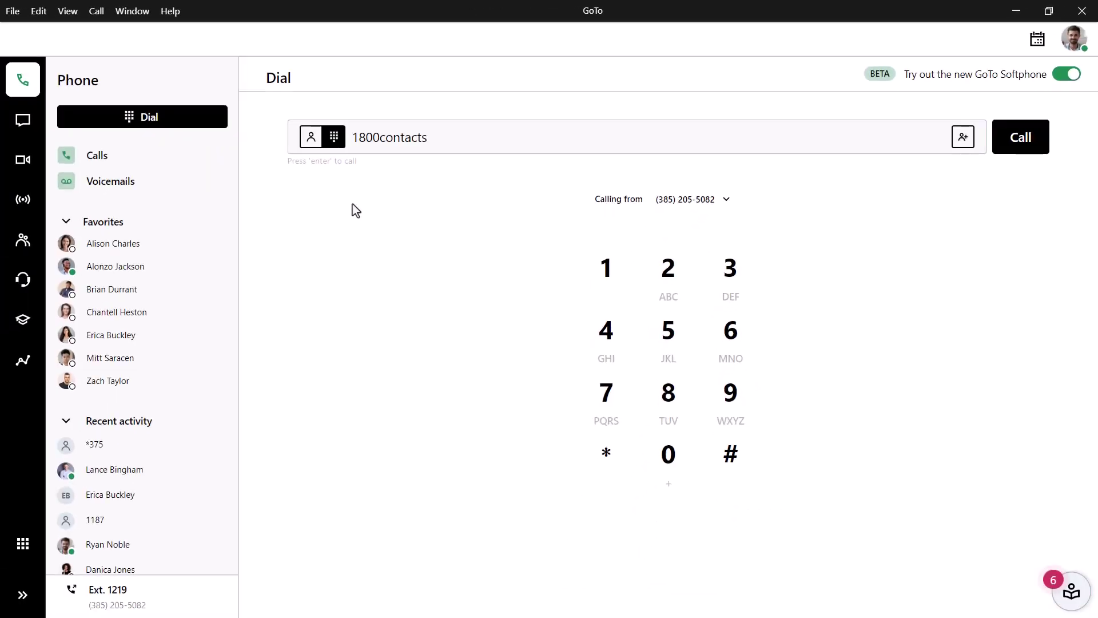
click(963, 137)
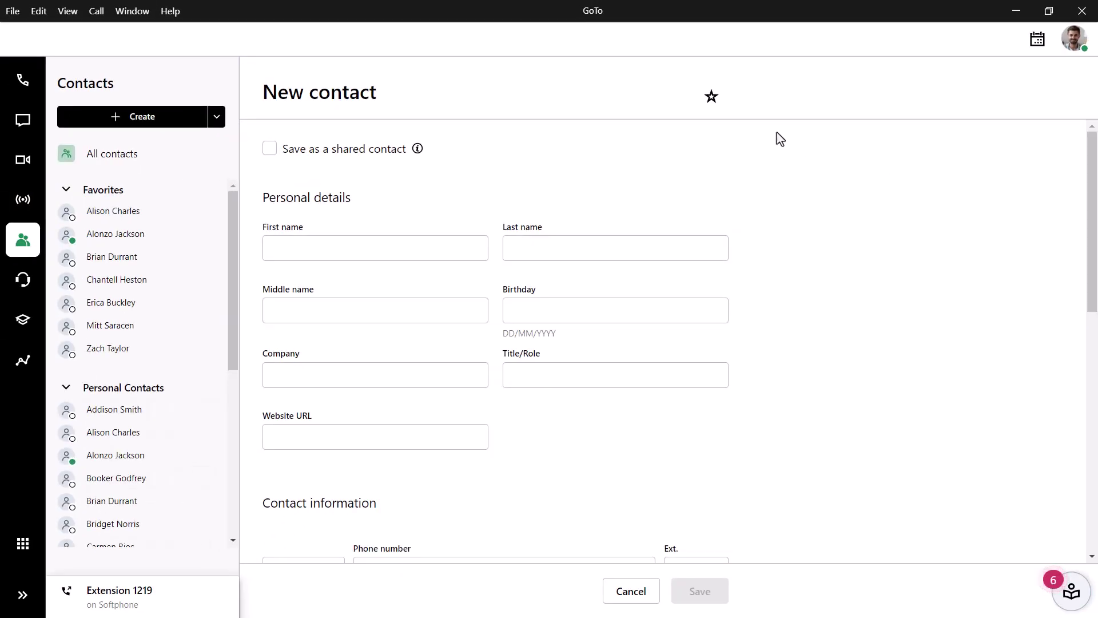
Step: Star the contact, set Company to 1-800-Contacts, add note 'Supplier of contact lenses', and save
click(711, 97)
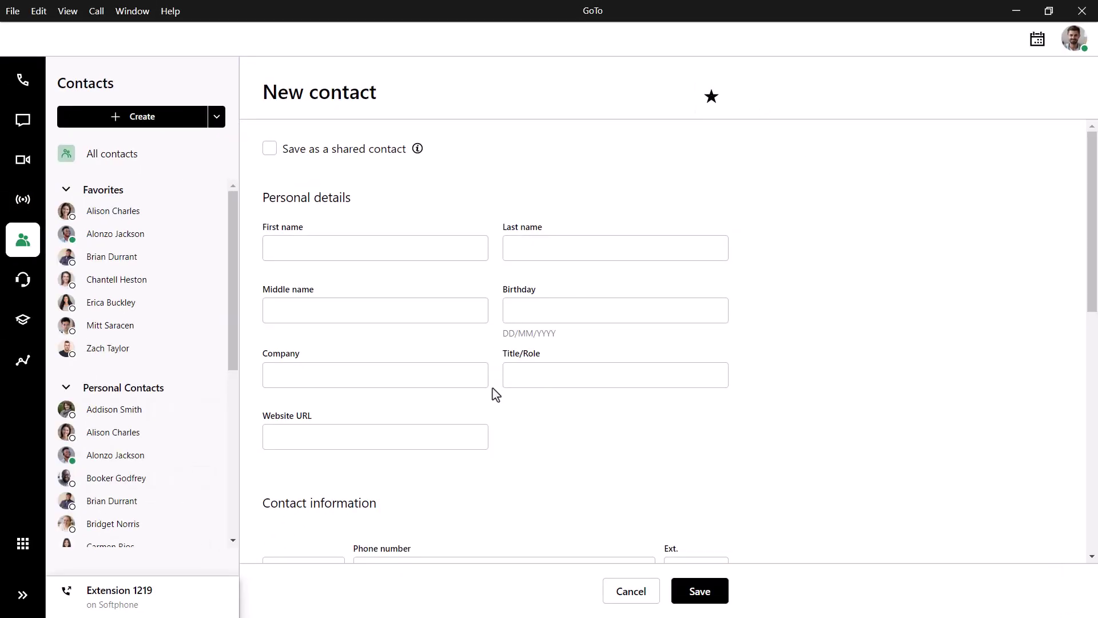
click(465, 382)
text(1-800-Contacts)
scroll(565, 443, down, 10)
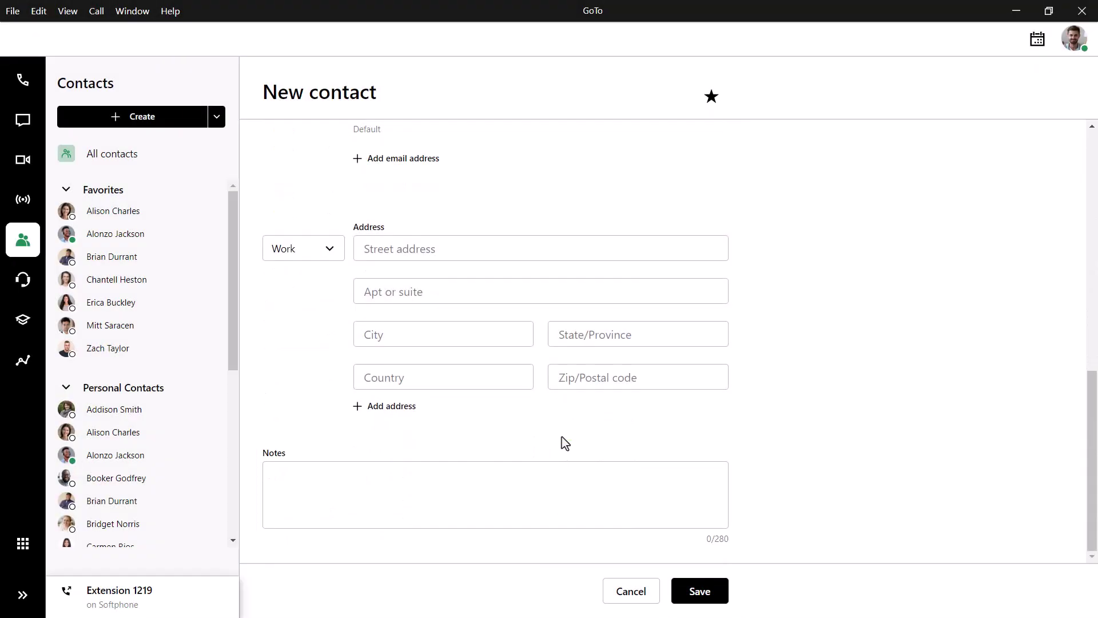
text(Supplier of contact lenses)
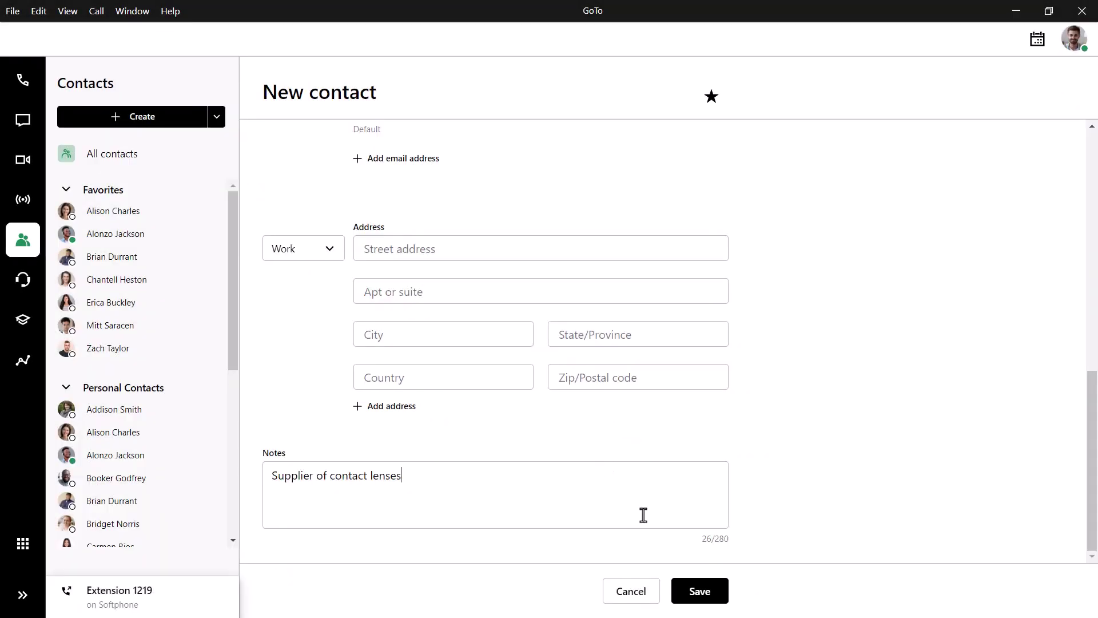
click(698, 595)
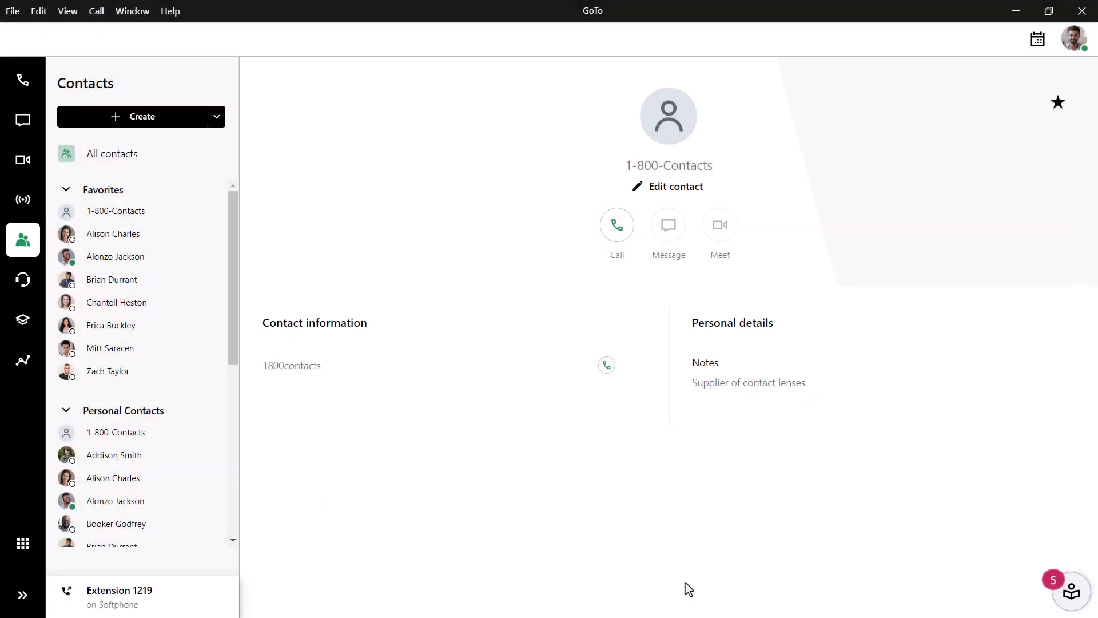
Step: Return to Dial and pop the dialer out into its own separate window
click(23, 80)
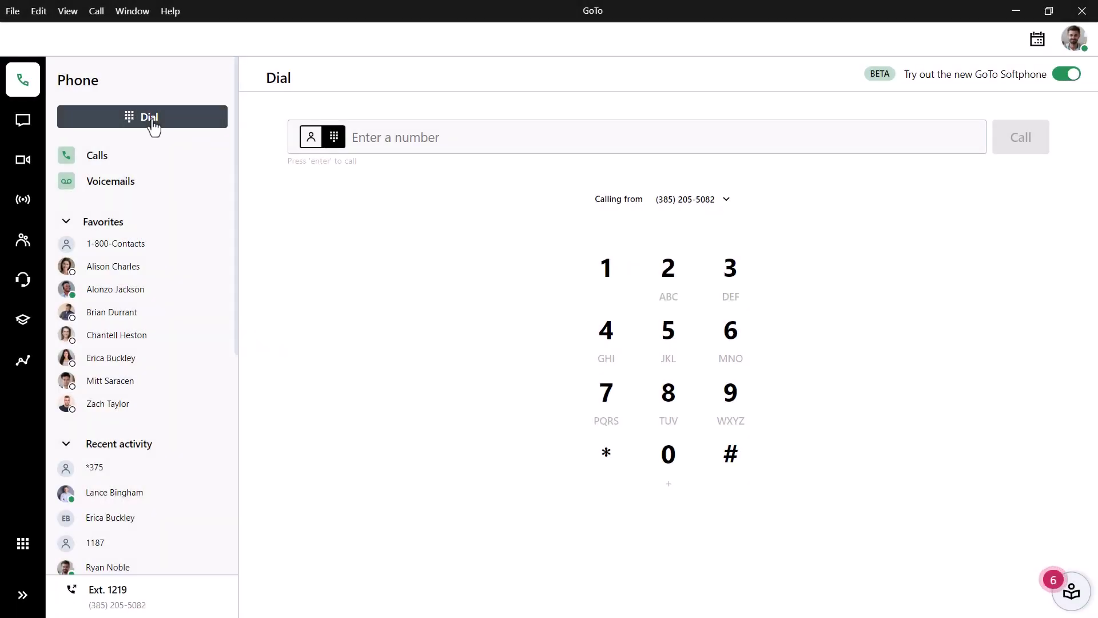
click(152, 120)
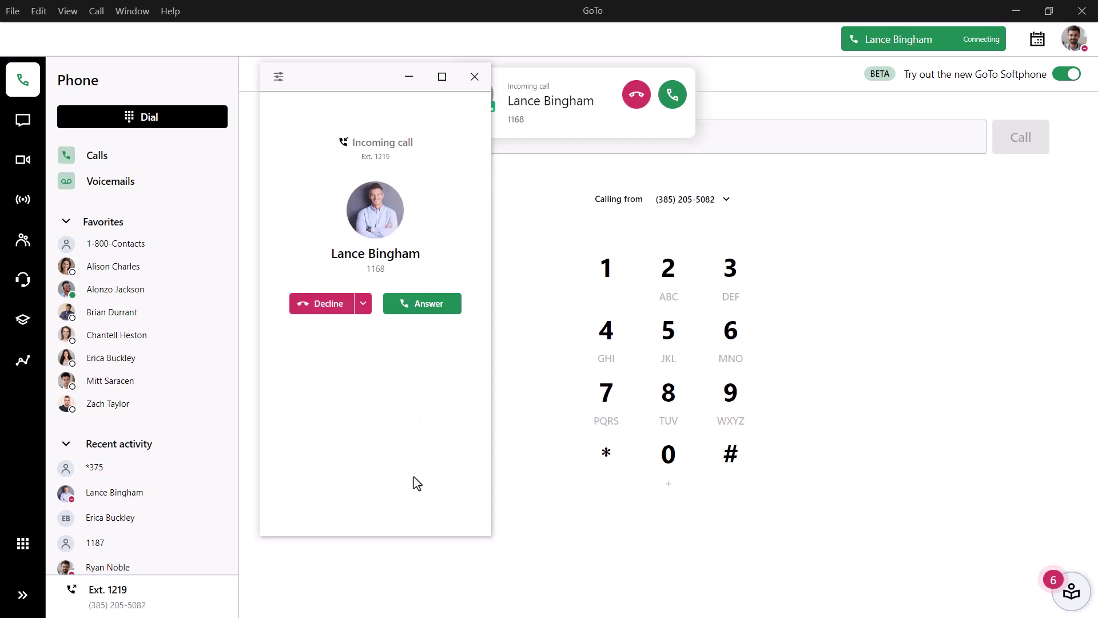
Step: Answer the incoming internal call from extension 1168 in the Dial window
click(428, 309)
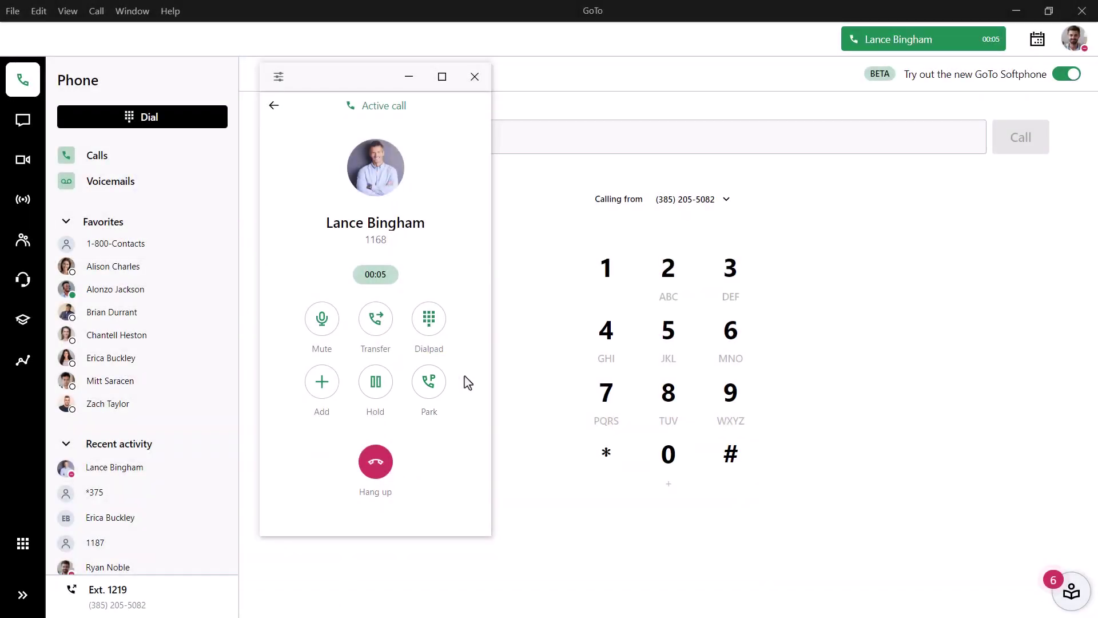
Step: Park the active call in spot 5 and show the list of parked calls
click(429, 379)
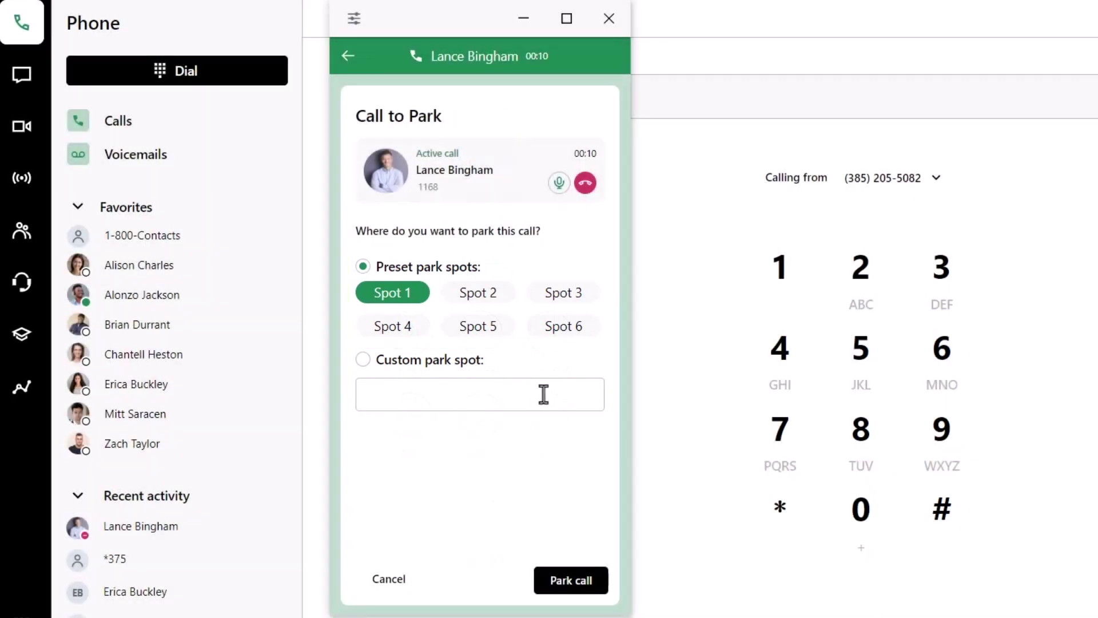
click(496, 335)
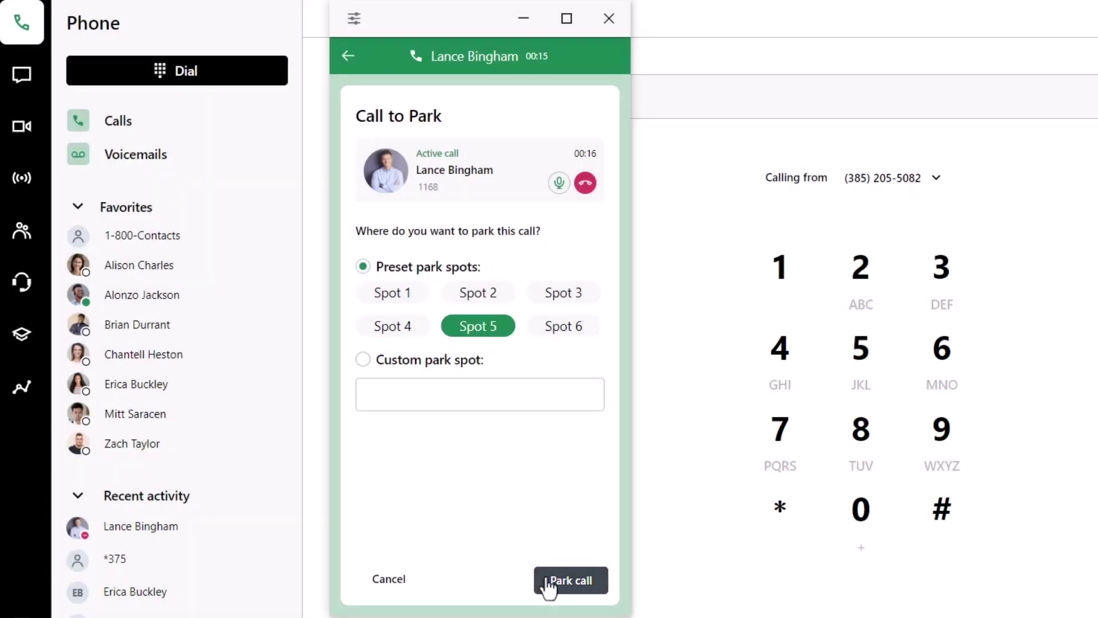
click(549, 581)
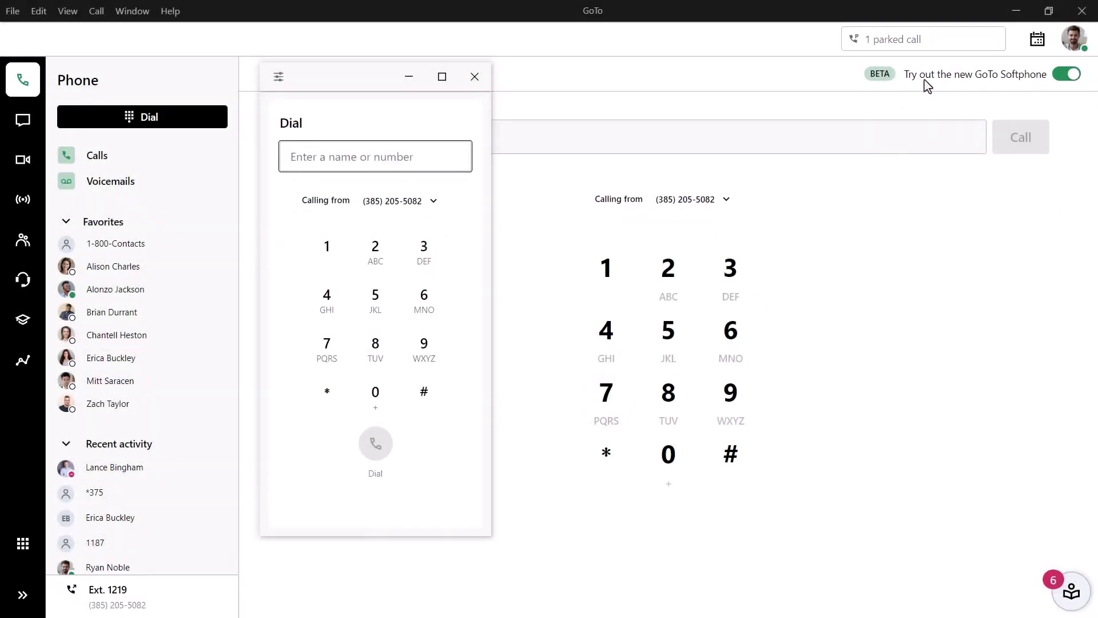
click(936, 46)
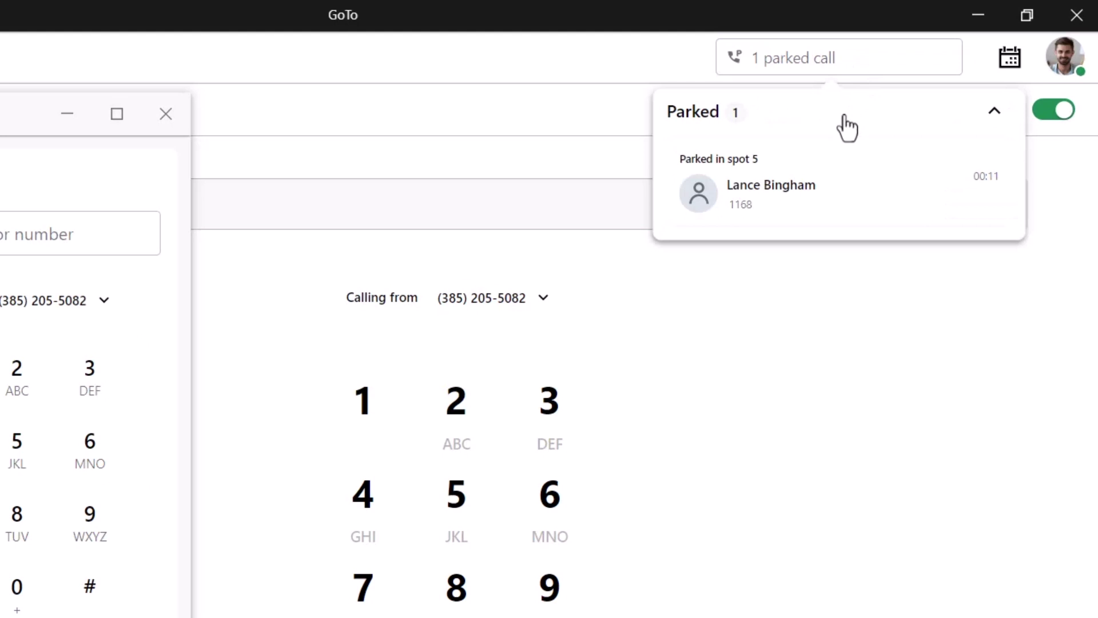
Step: Pick up the call parked in spot 5 from the Parked dropdown
mouse_move(833, 183)
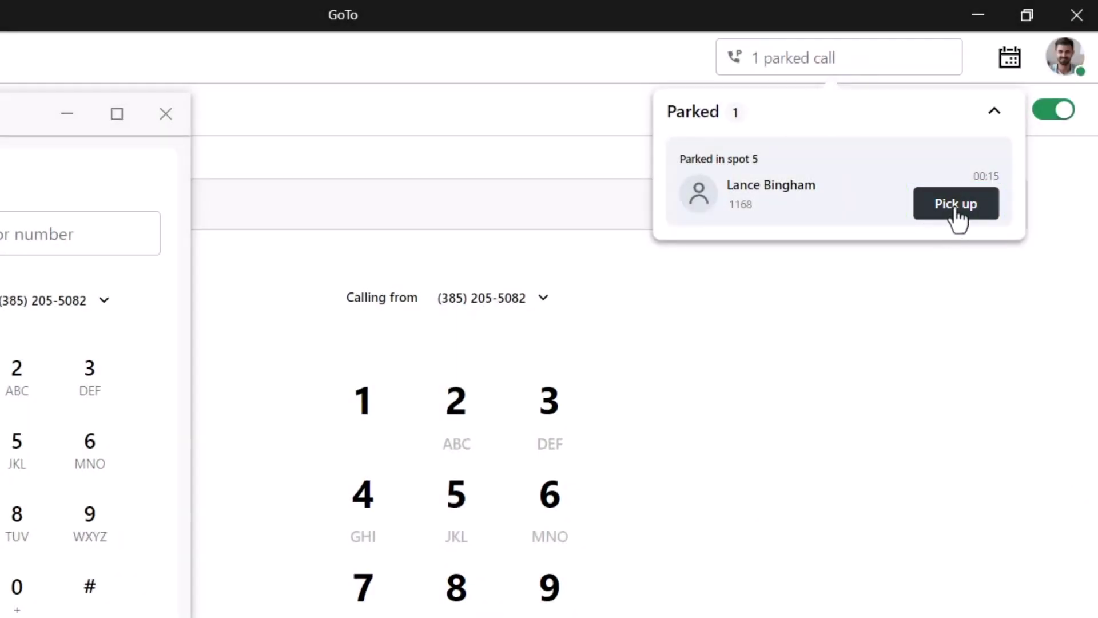
click(955, 205)
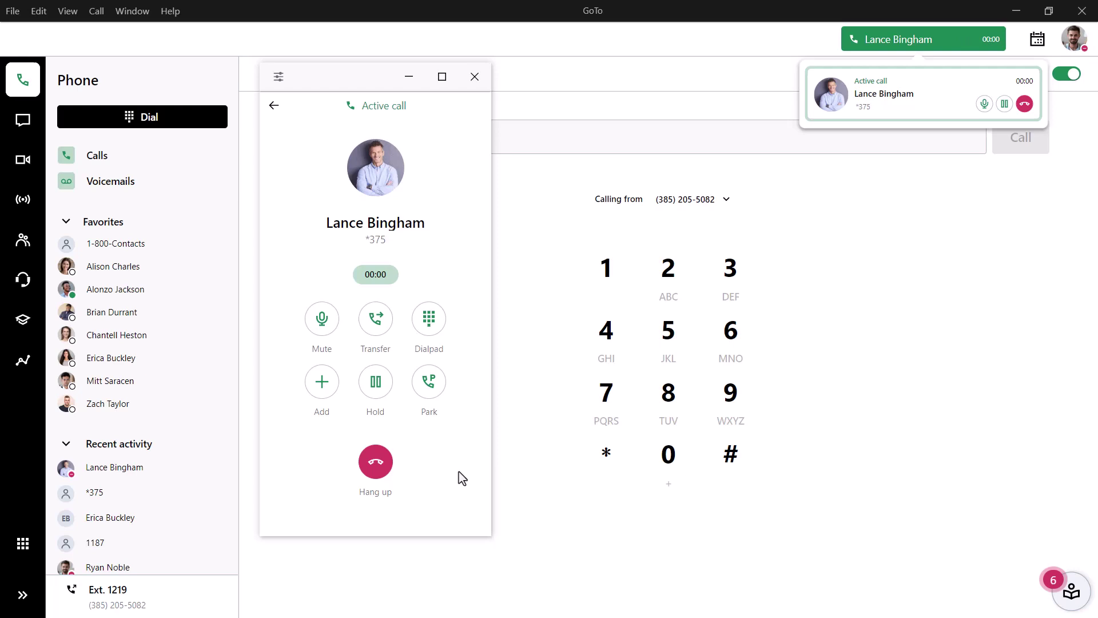
Step: Hang up the call, minimize the Dial window, and show the Voicemails list under Calls
click(387, 474)
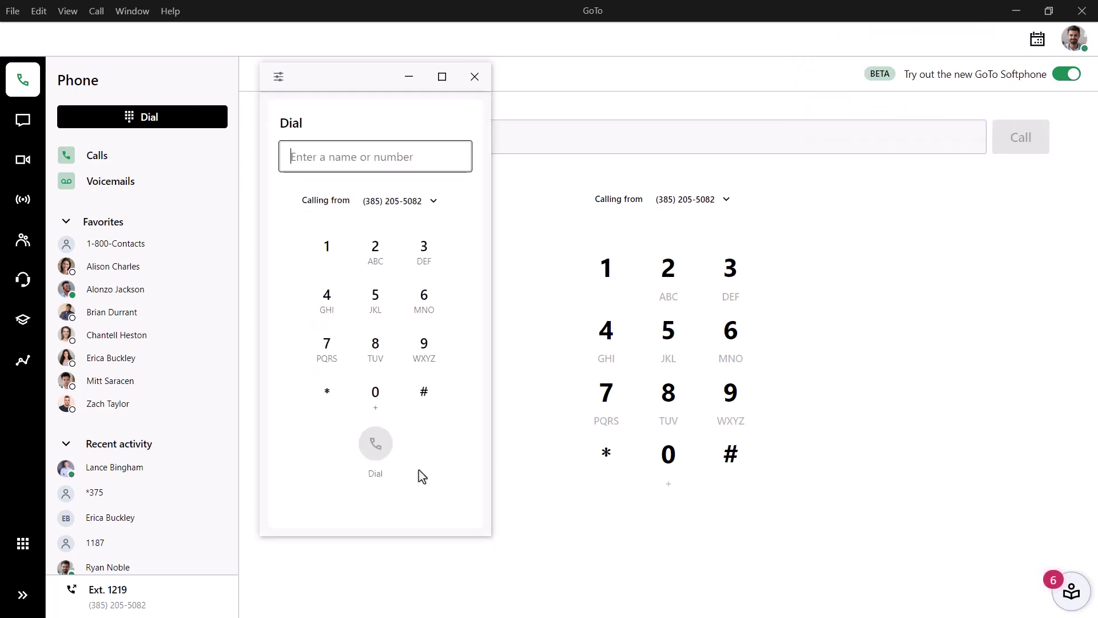
click(410, 77)
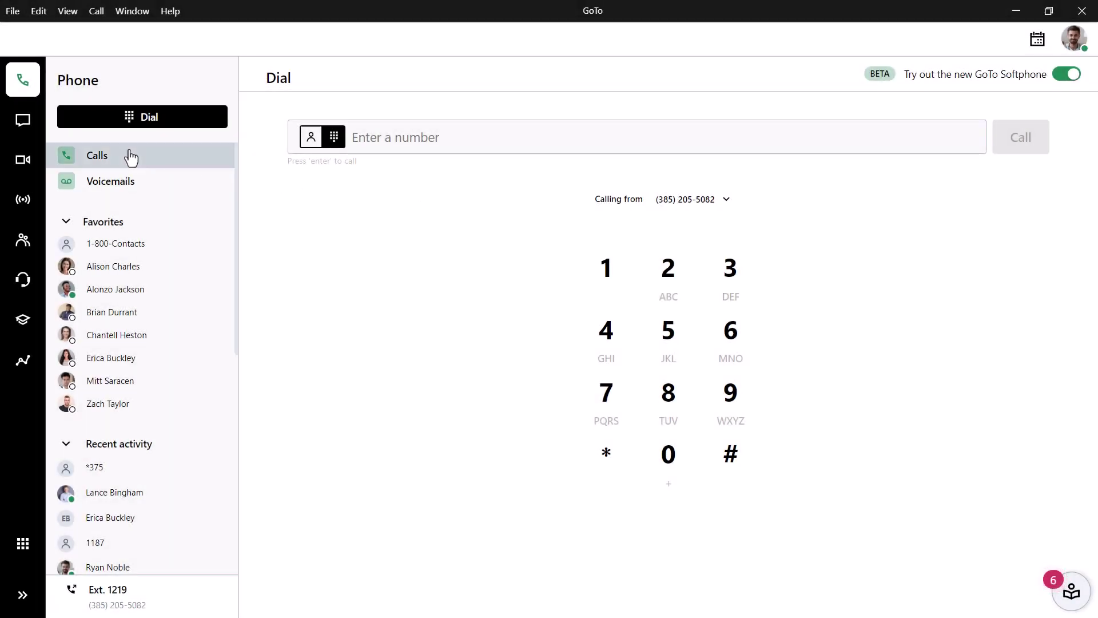
click(172, 159)
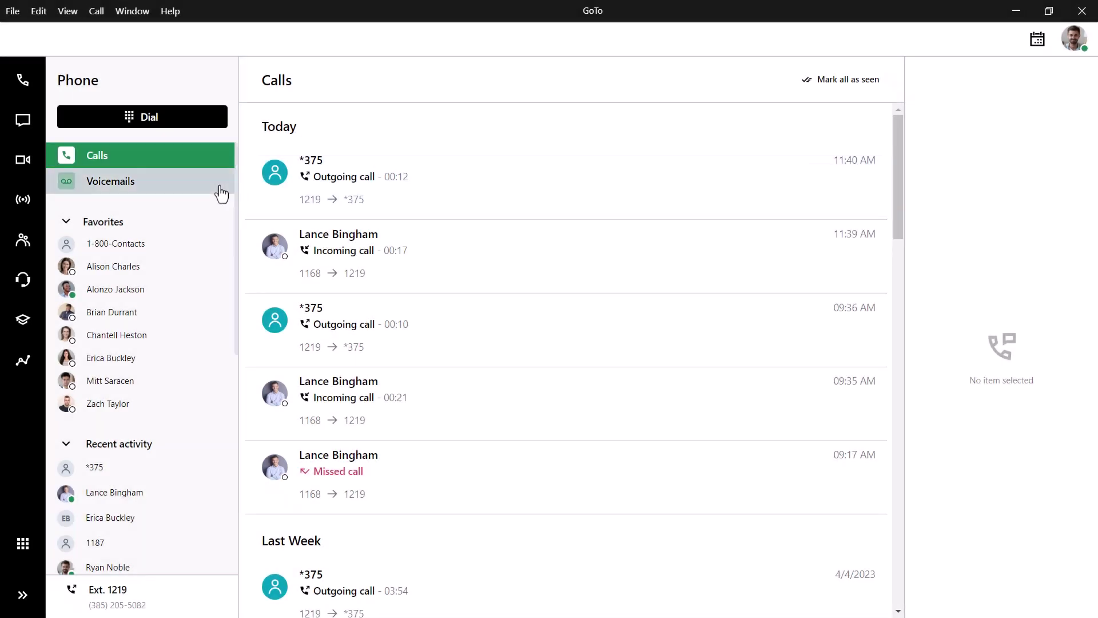
click(220, 191)
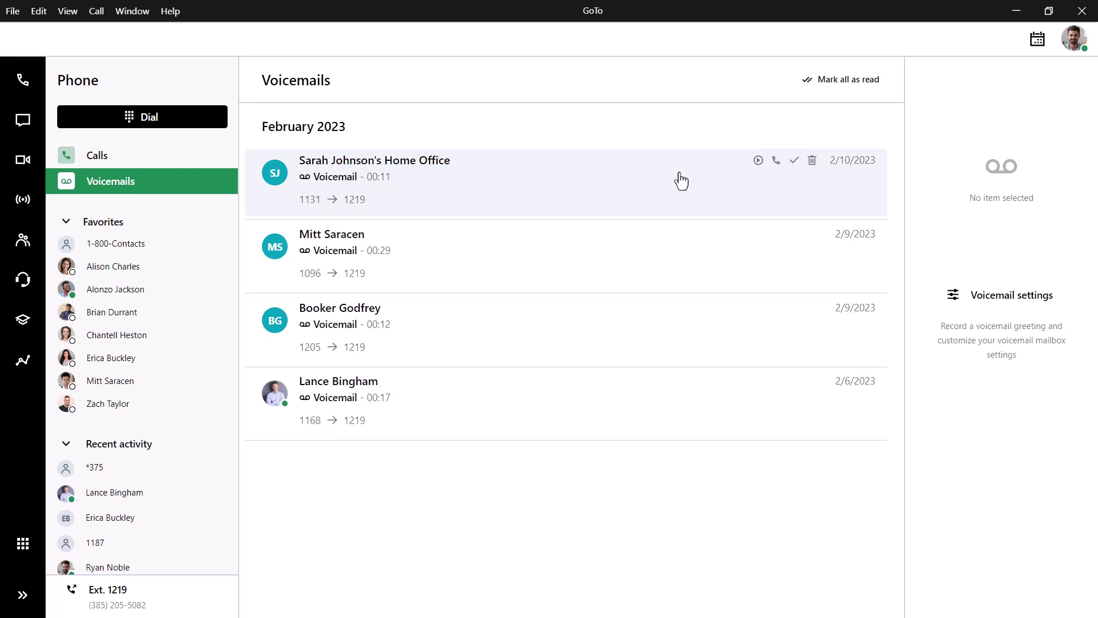
Step: Open the 2/10/2023 voicemail to show its playback controls and transcript
click(681, 181)
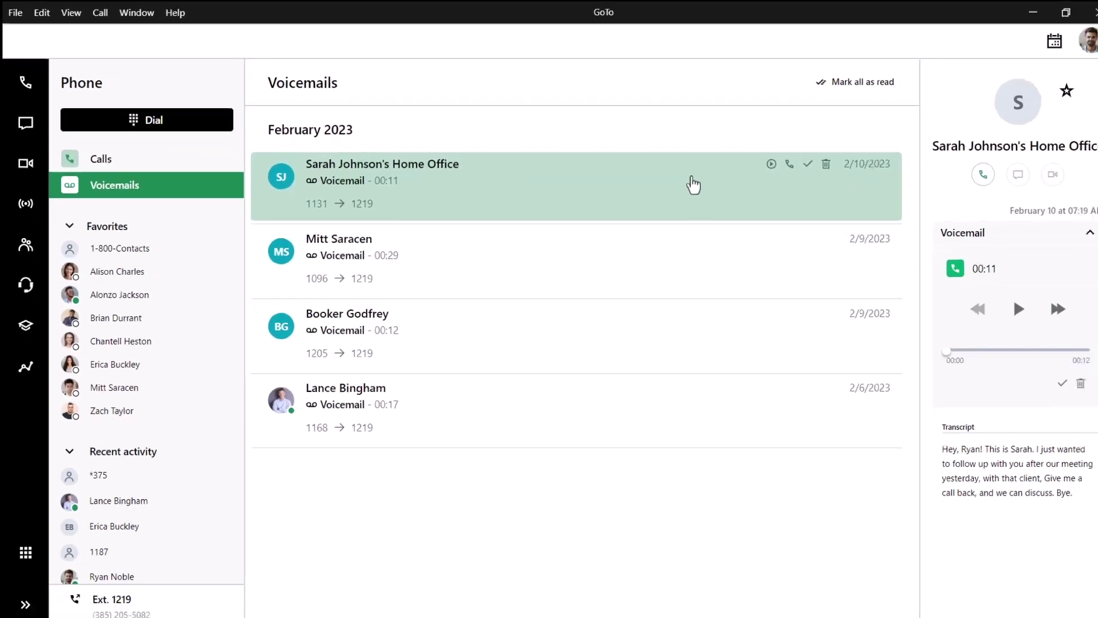
Step: In Messaging, open the last Text messages conversation with an outside number
click(46, 125)
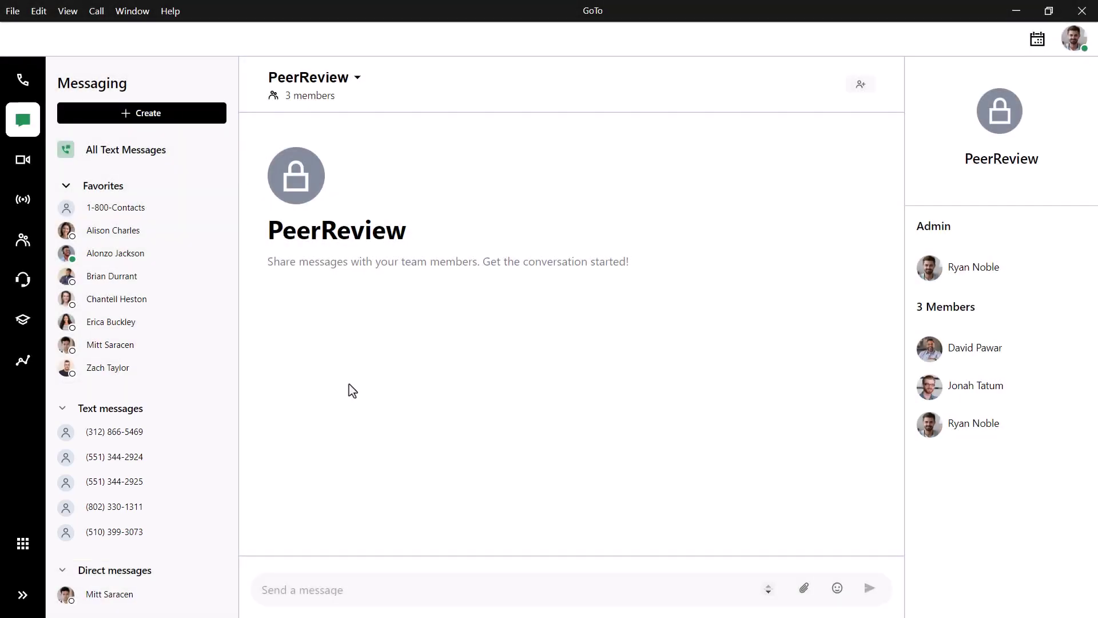
click(170, 533)
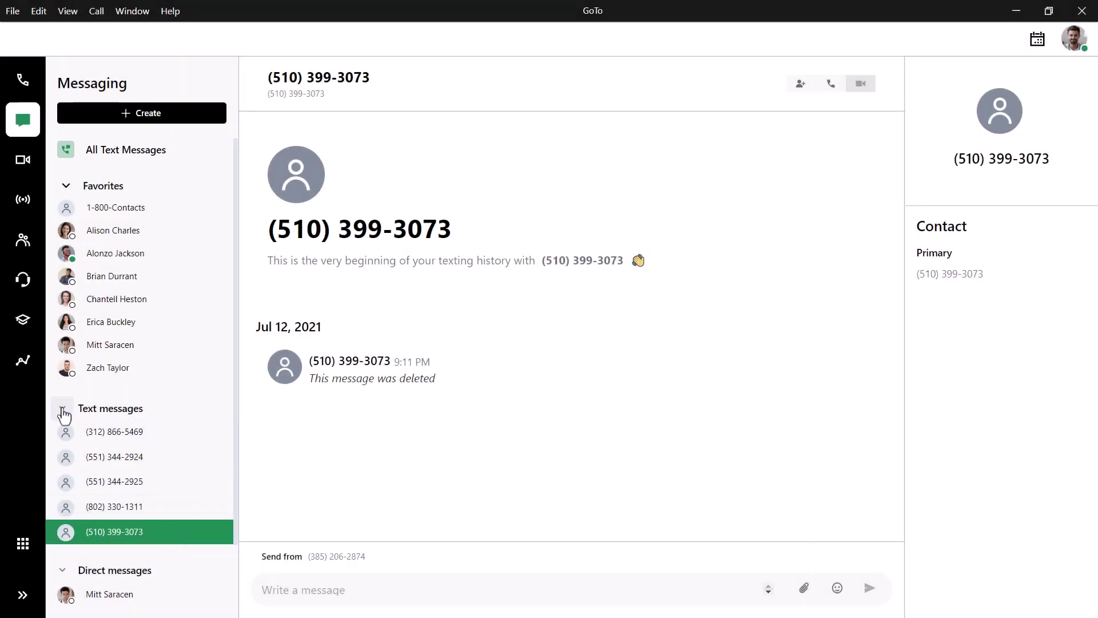
Step: Collapse Text messages, view the direct message chat, and open the PeerReview channel
click(63, 408)
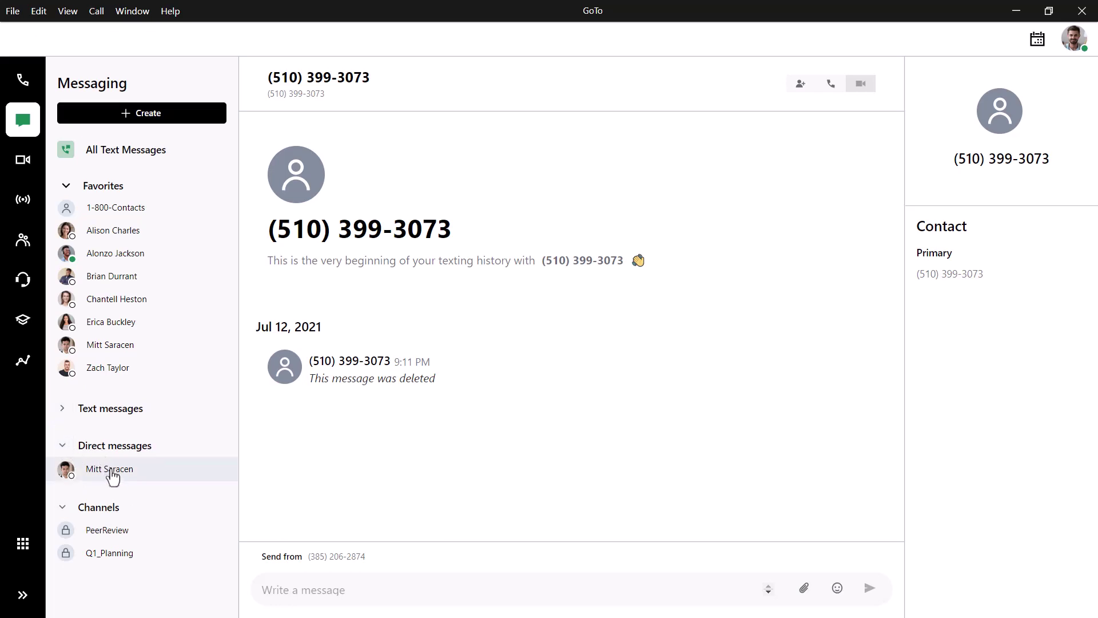
click(112, 479)
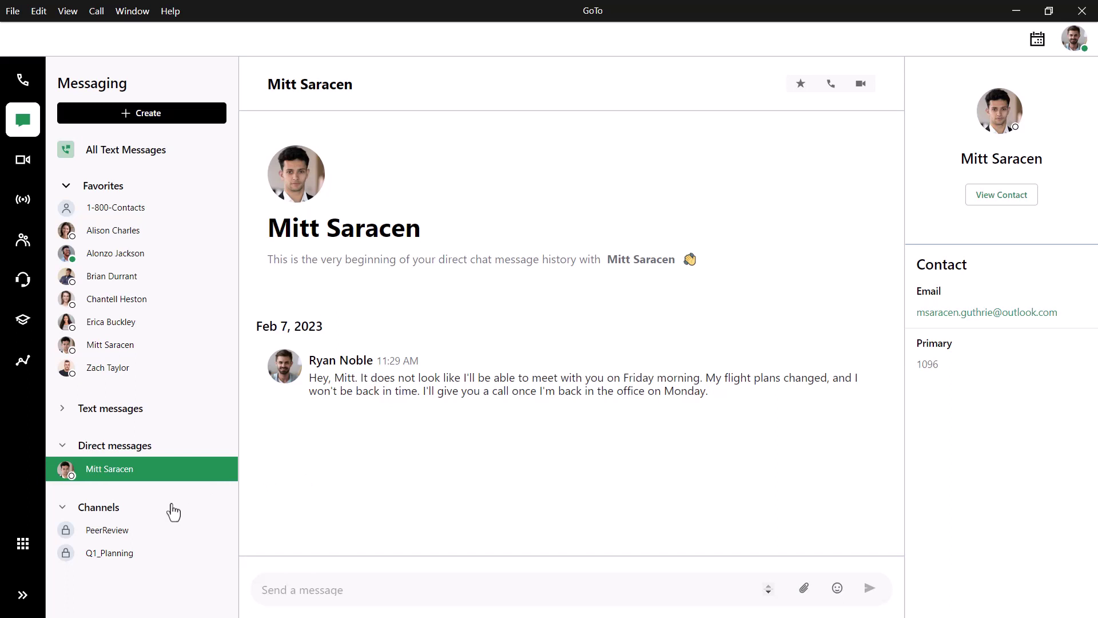
click(103, 536)
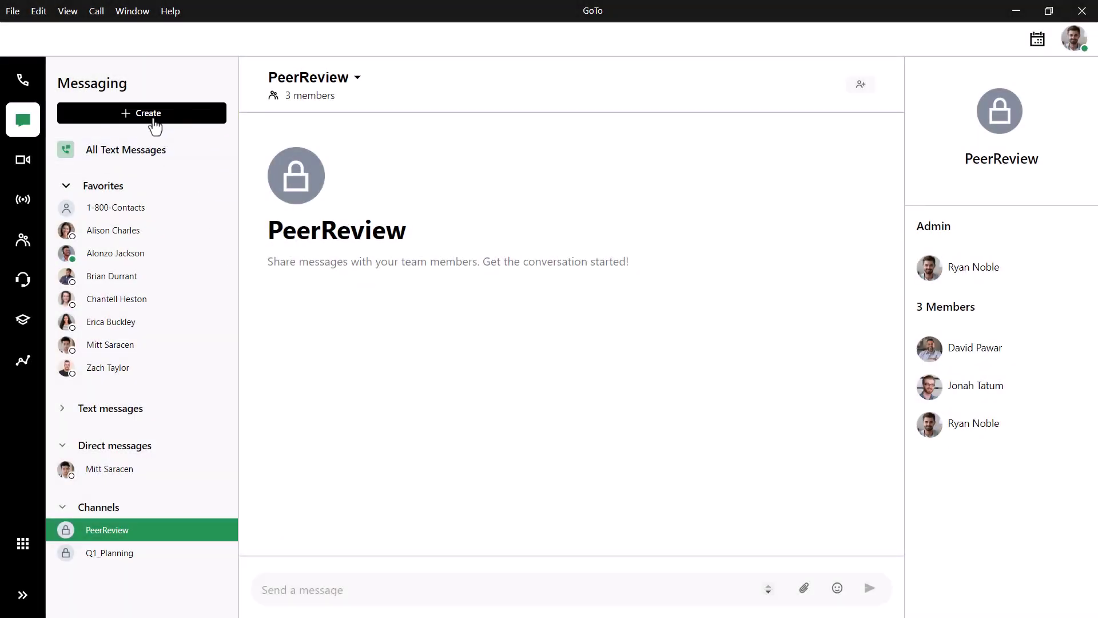
Step: Start a new text message to the contact's phone number and select the suggested company contact
click(152, 114)
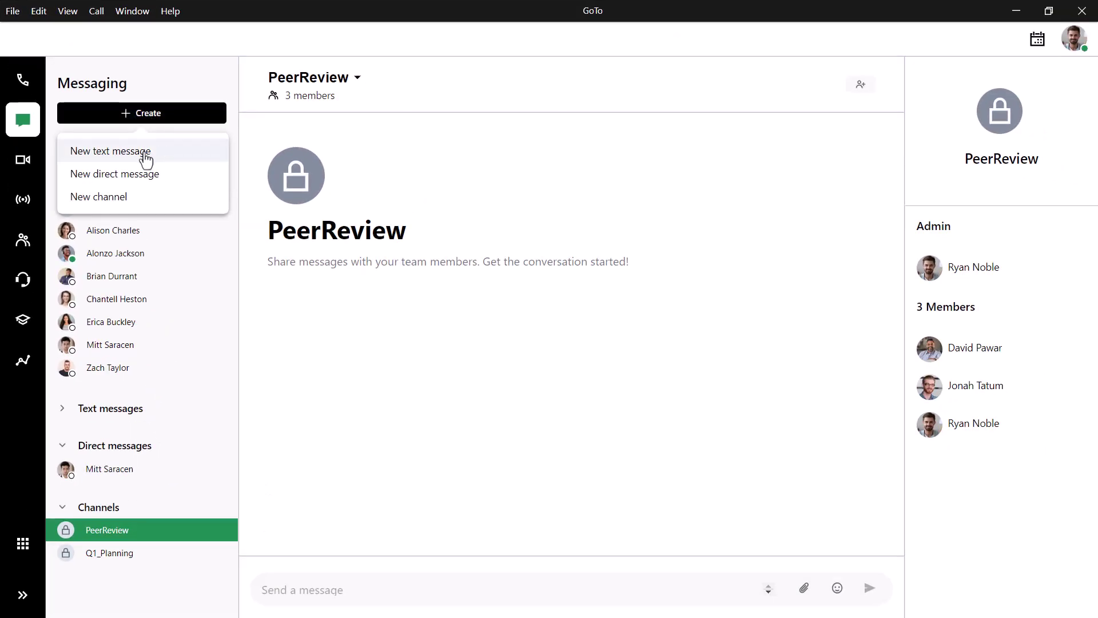
click(146, 153)
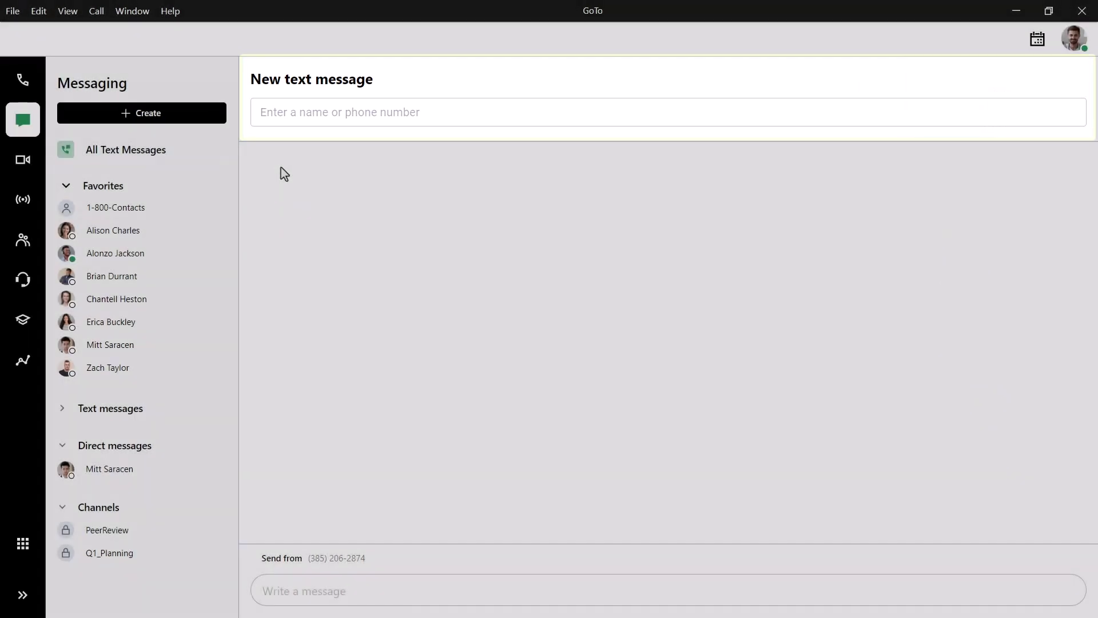
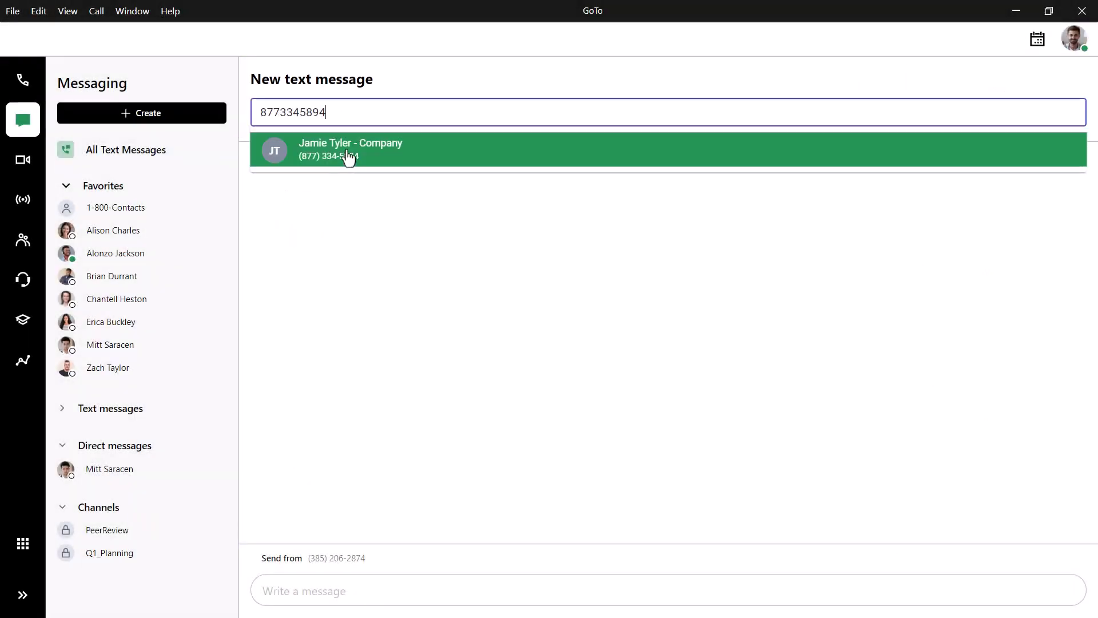
click(349, 153)
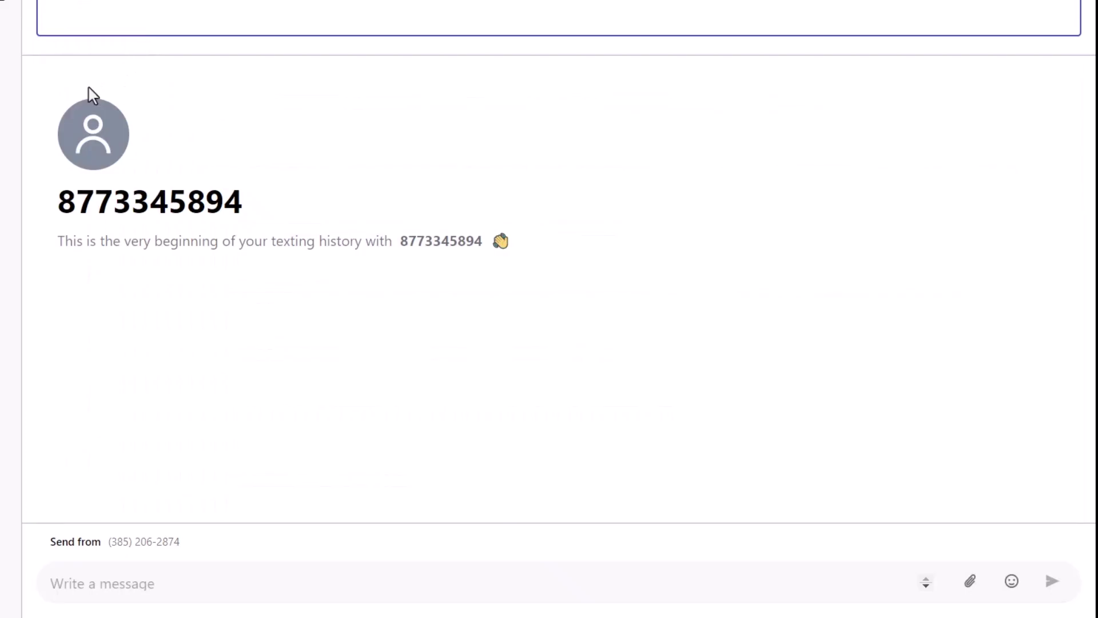
Step: Send 'I've talked to the supplier, and your order will be available on April 15th.' plus a smiley emoji
text(I've talked to the supplier, and your order will be available on April 15th.)
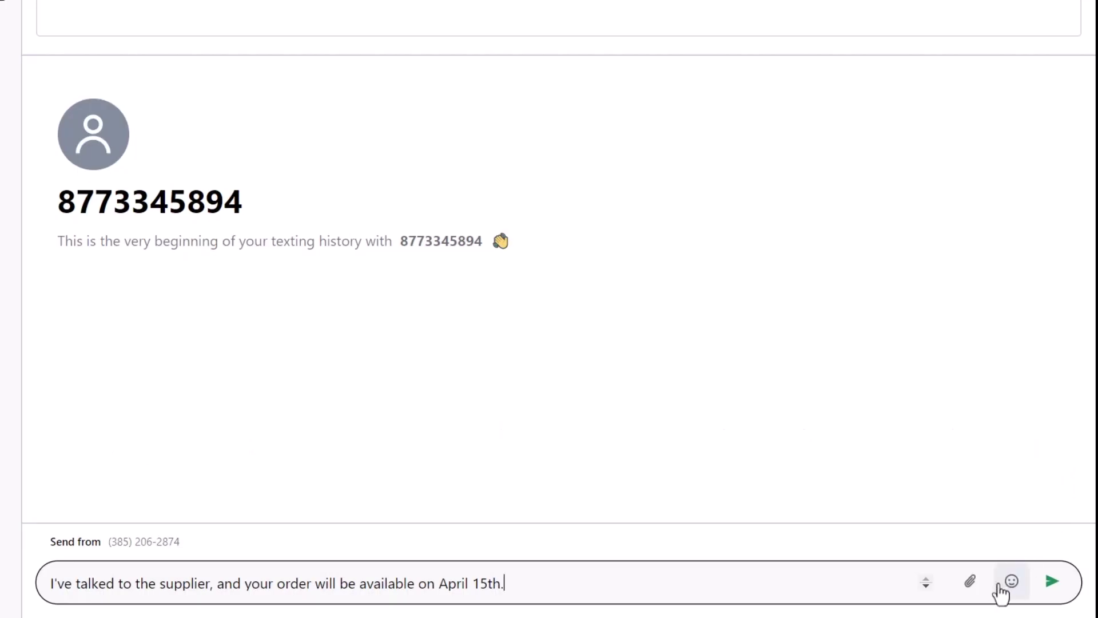
click(1002, 582)
click(1005, 589)
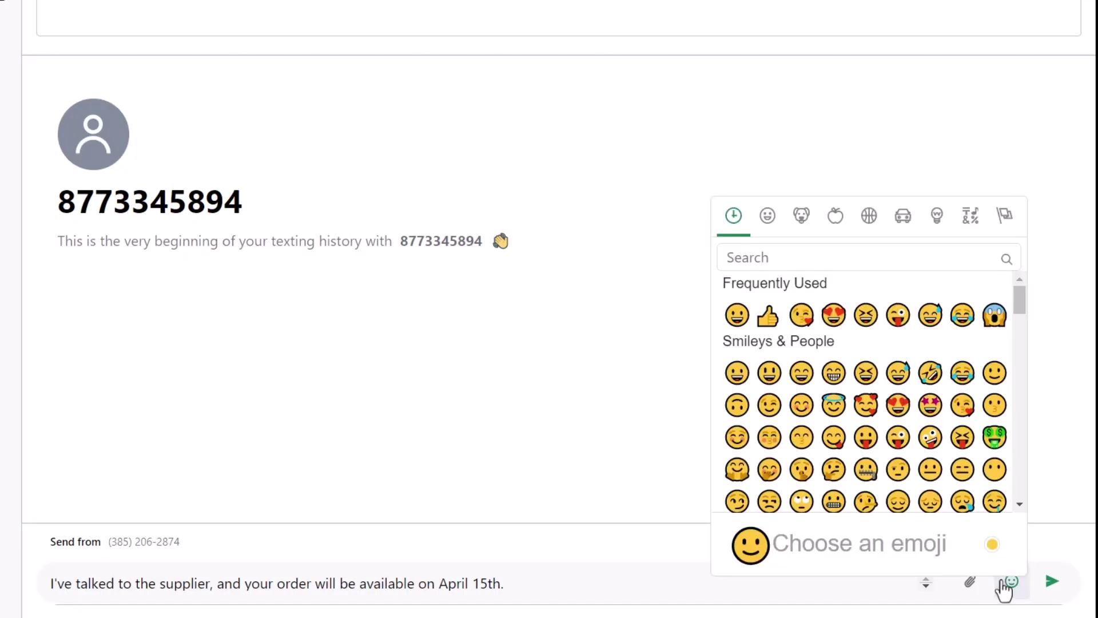
click(737, 316)
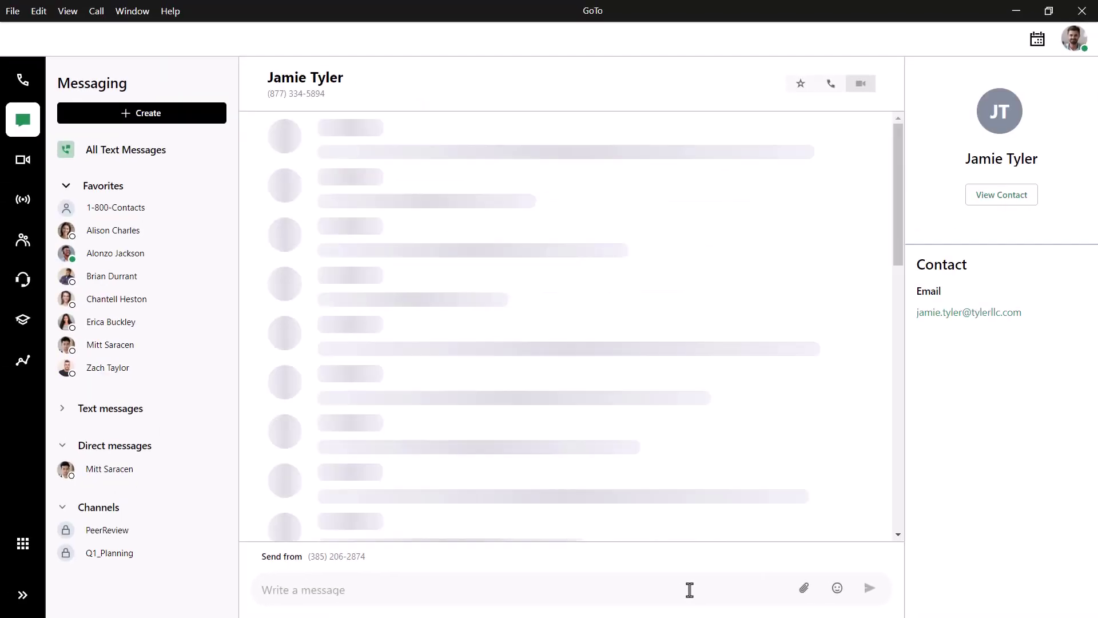
click(164, 116)
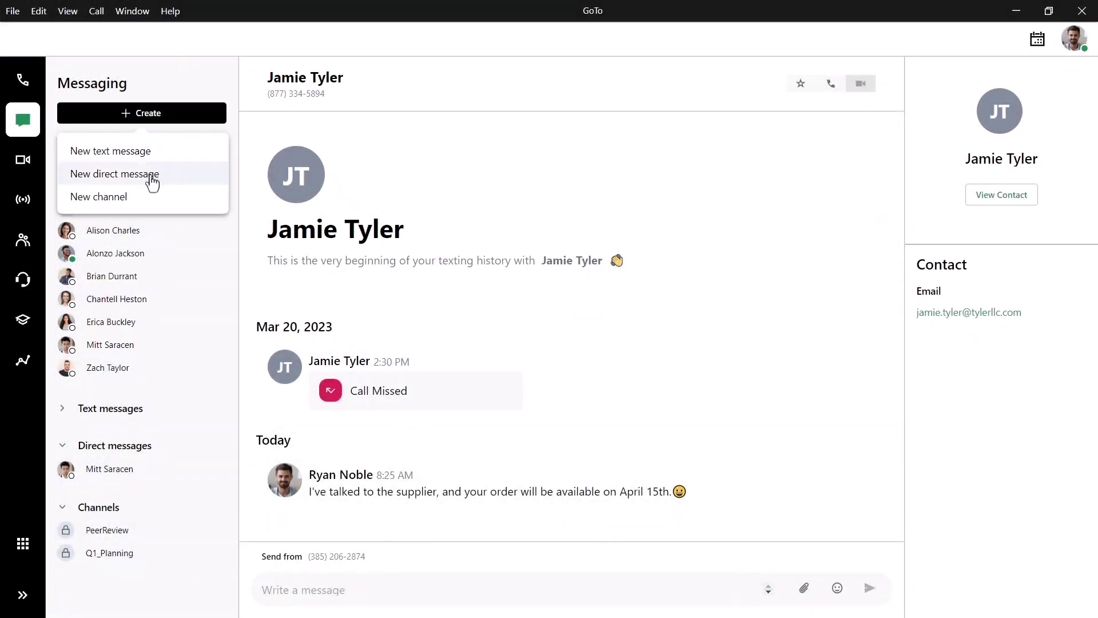
Step: Find the colleague by name and direct-message that a teammate's internet issues prevent joining this afternoon's meeting
click(148, 176)
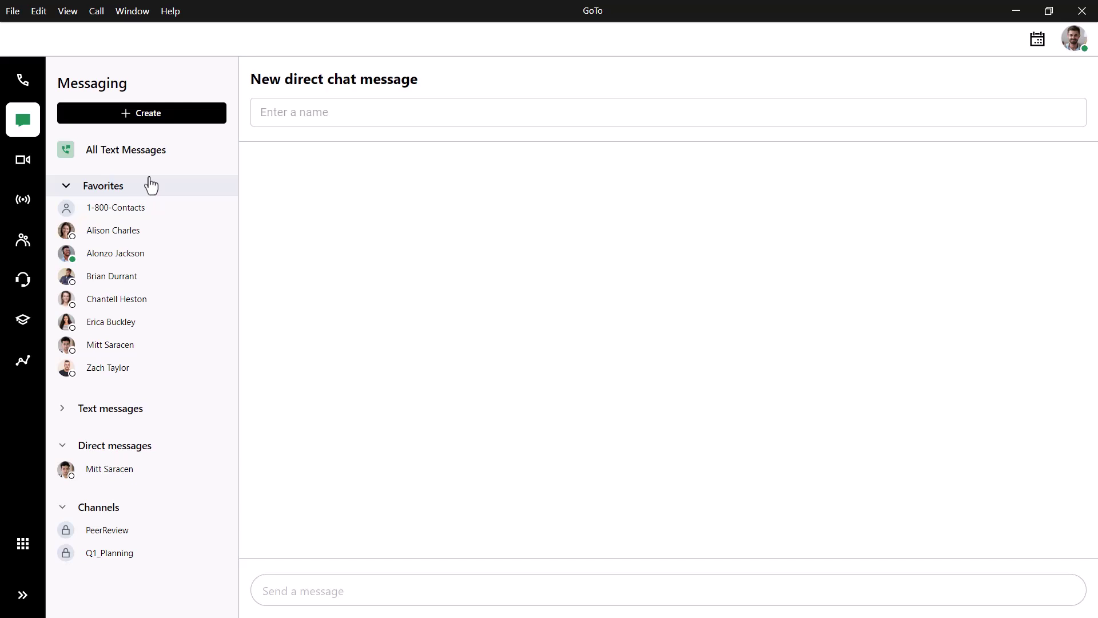
click(312, 113)
text(brian)
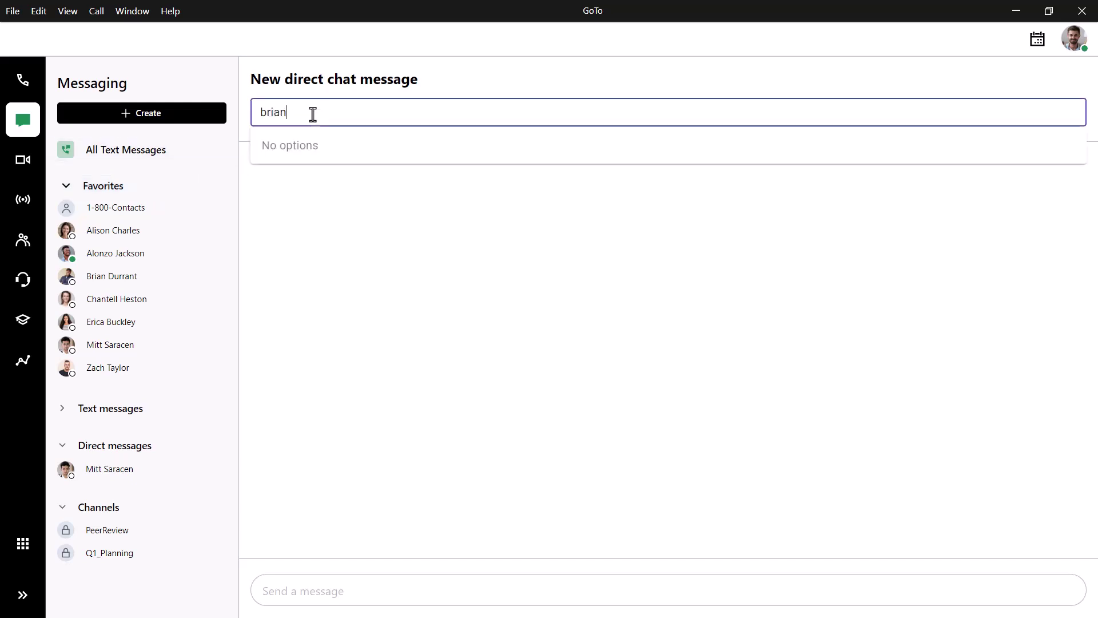
click(349, 181)
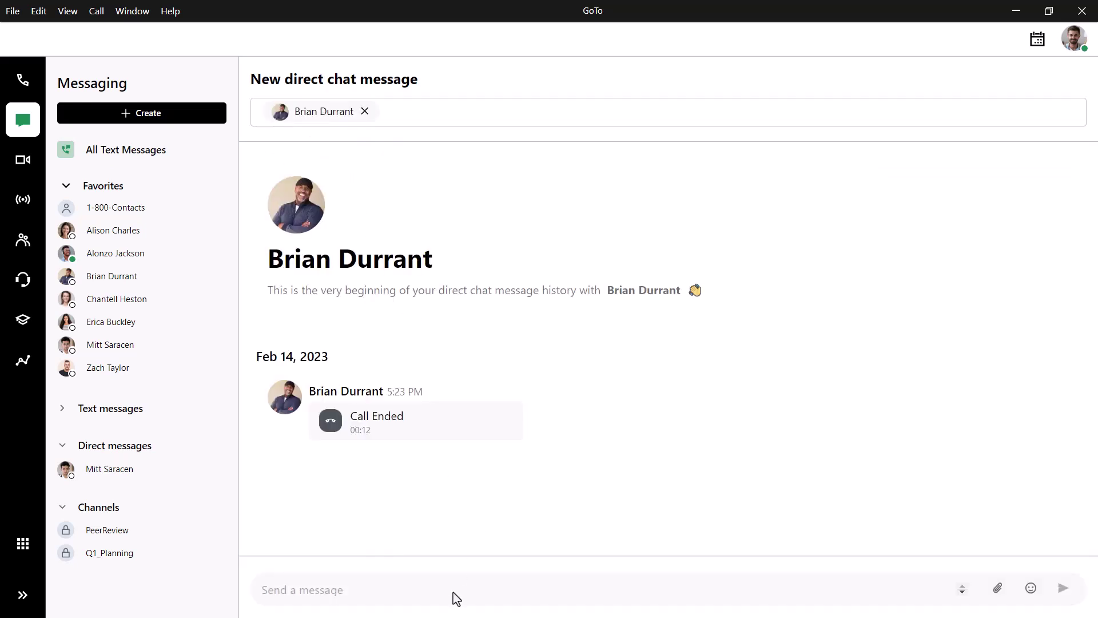
click(393, 593)
text(Zach is )
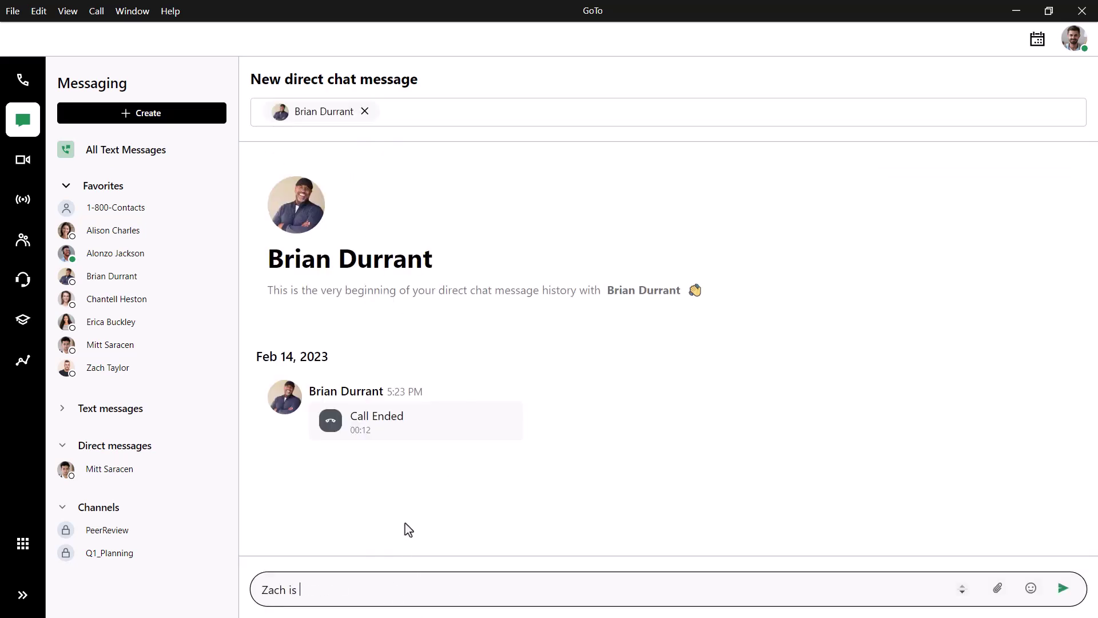
text(having internet issues and won't be able to join our meeting this aftern)
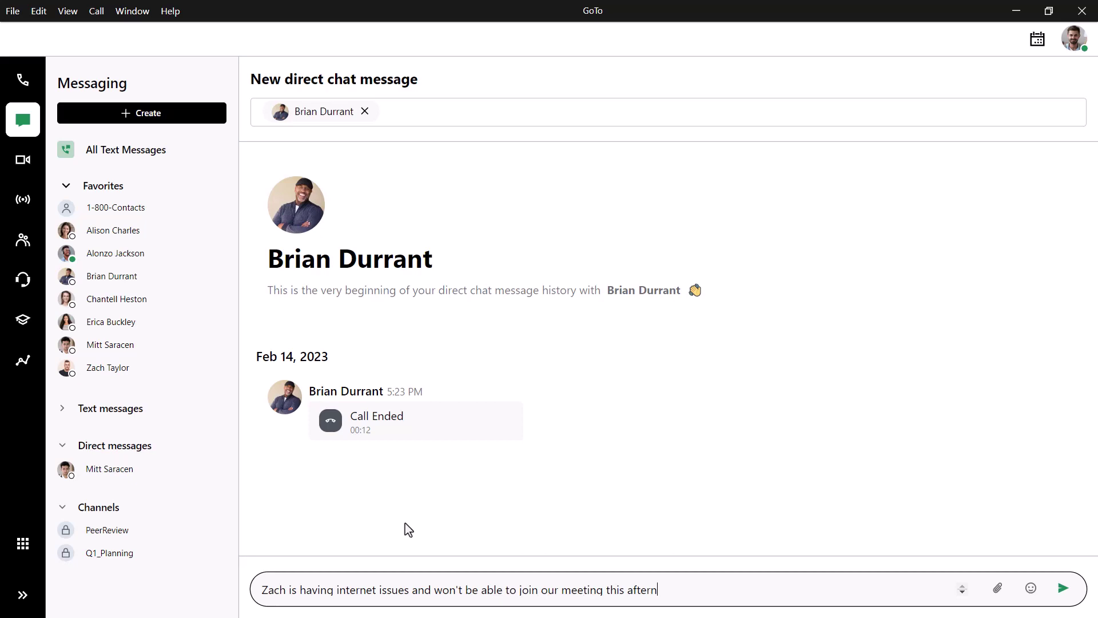
text(oon.)
key(Return)
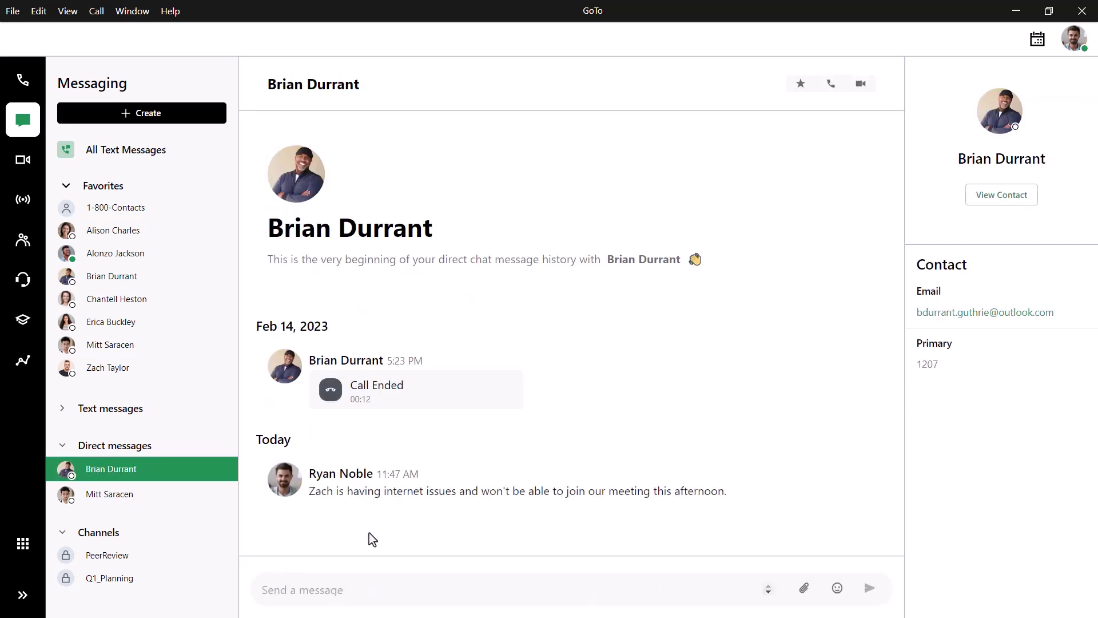
click(120, 115)
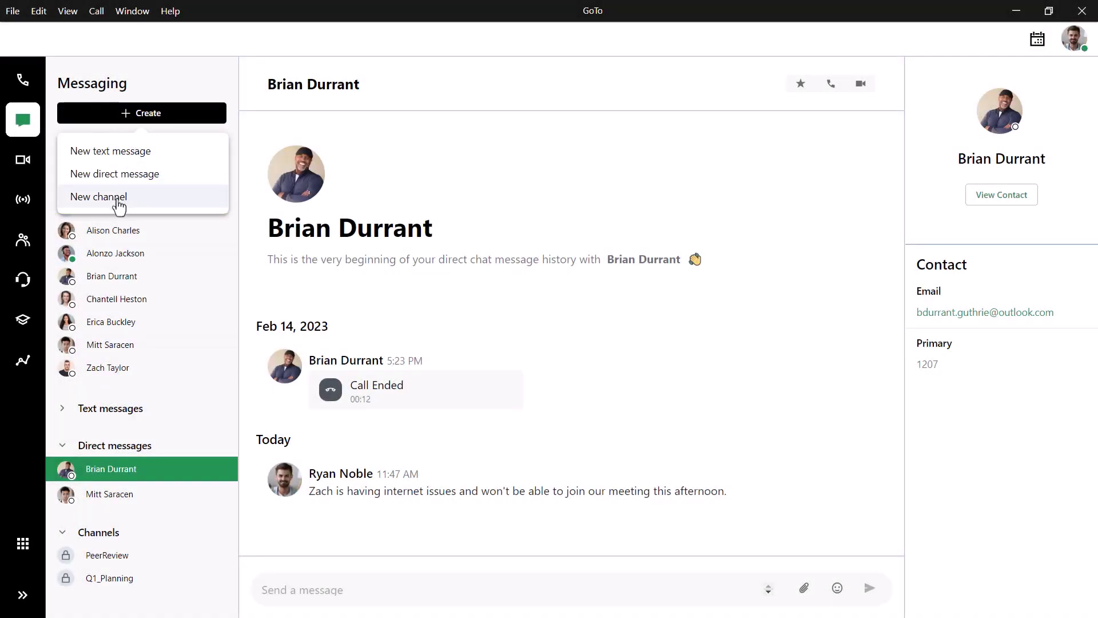
Step: Create a new private channel called Q2_Planning and bring up its Add members dialog
click(117, 201)
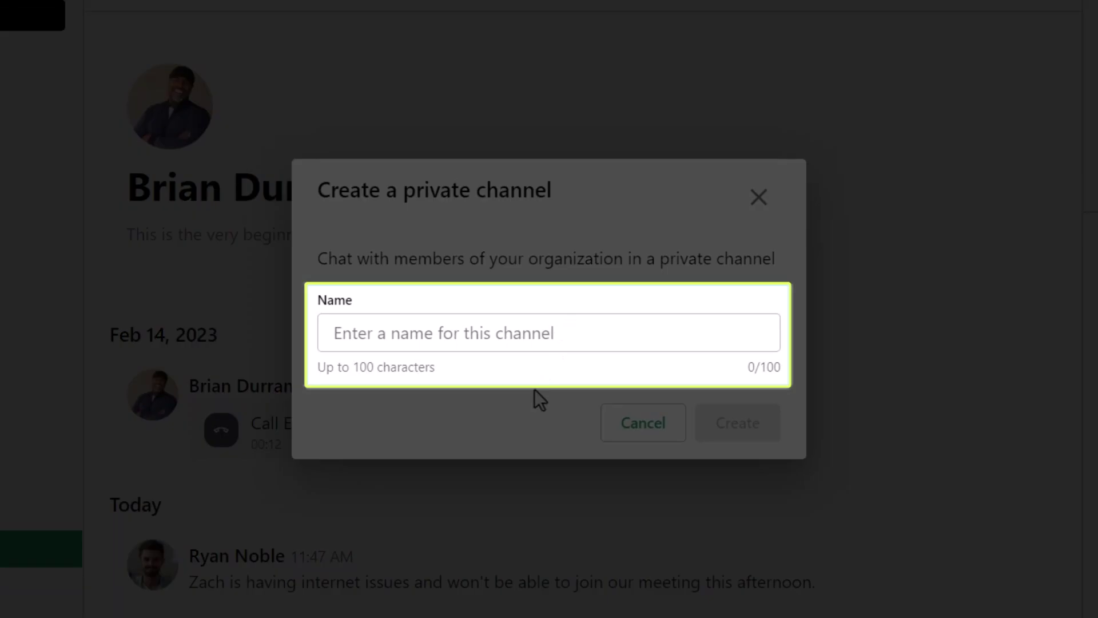
text(Q2_Pla)
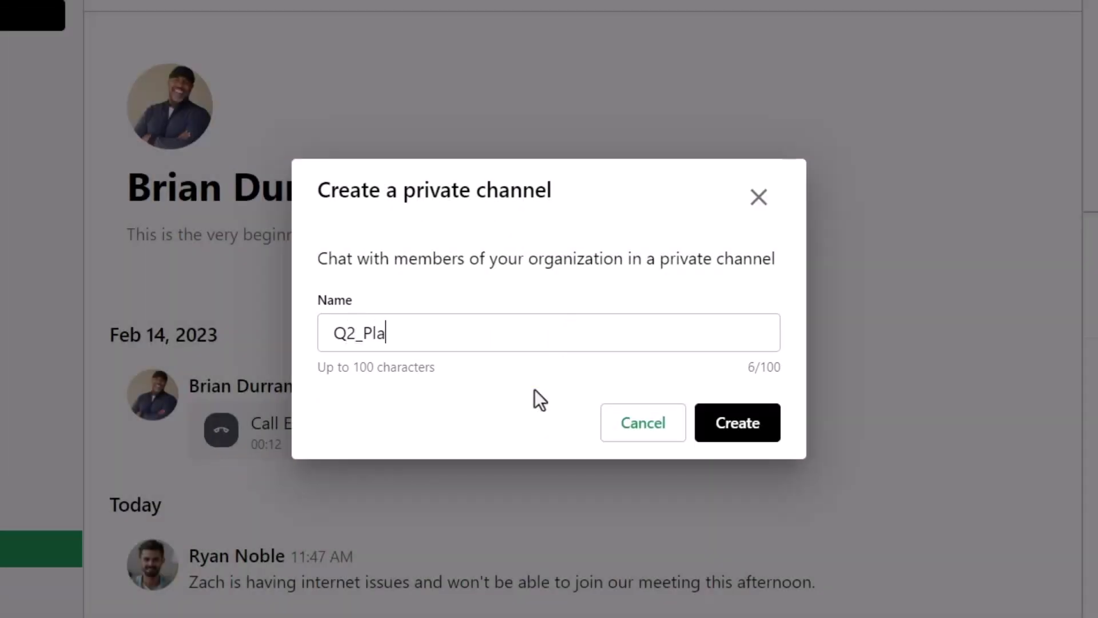
text(nning)
click(738, 426)
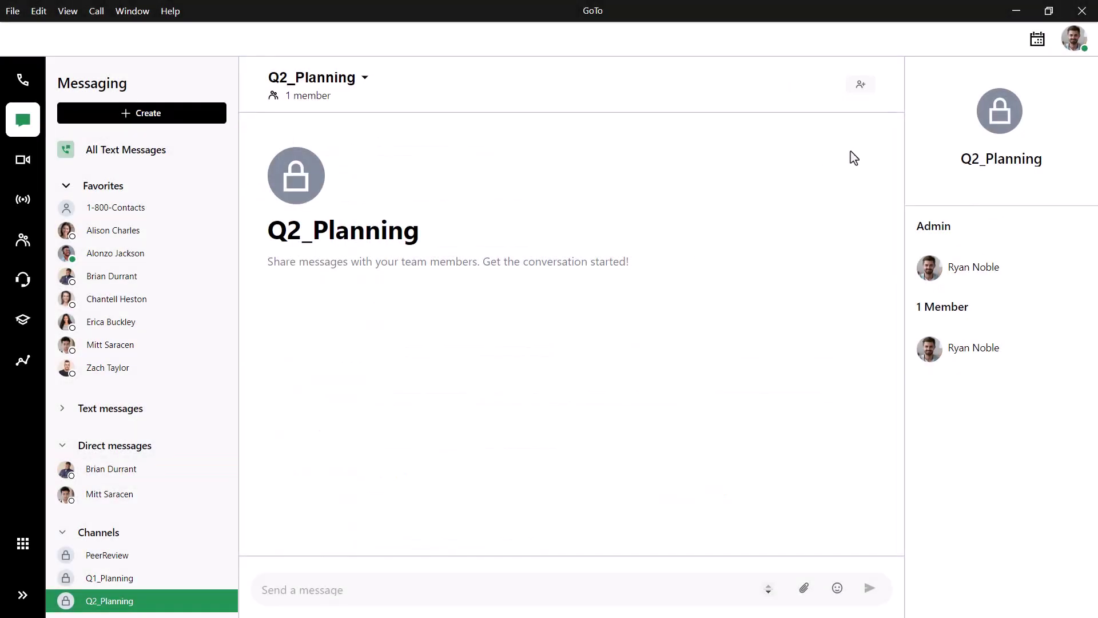
click(860, 86)
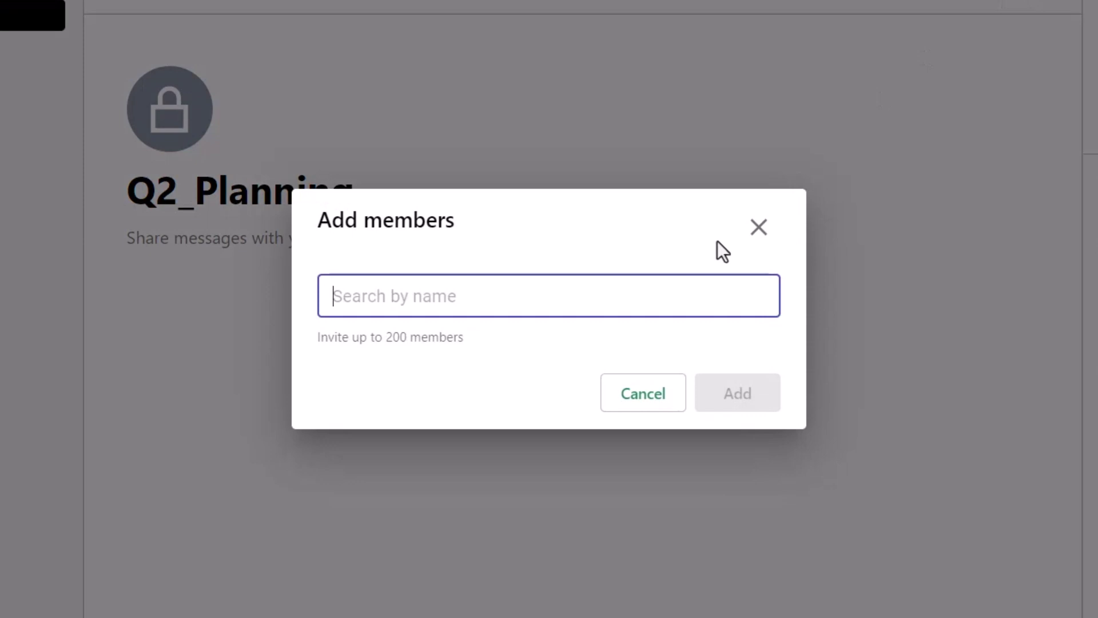
Step: Search for two colleagues by name and add both to Q2_Planning, making 3 members
click(635, 300)
text(gwen)
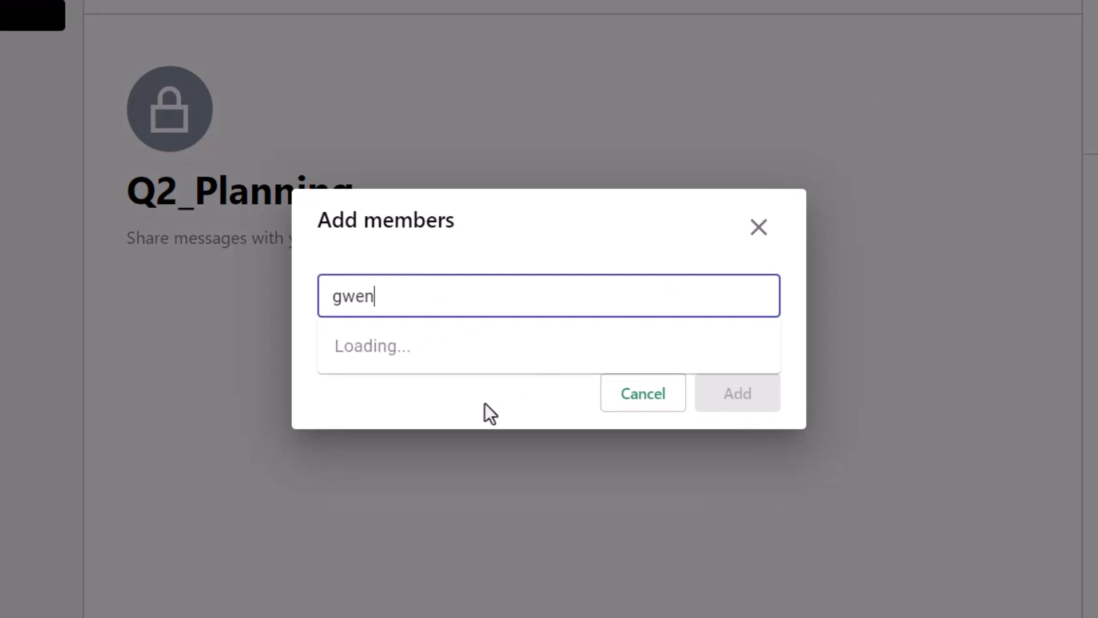
click(484, 415)
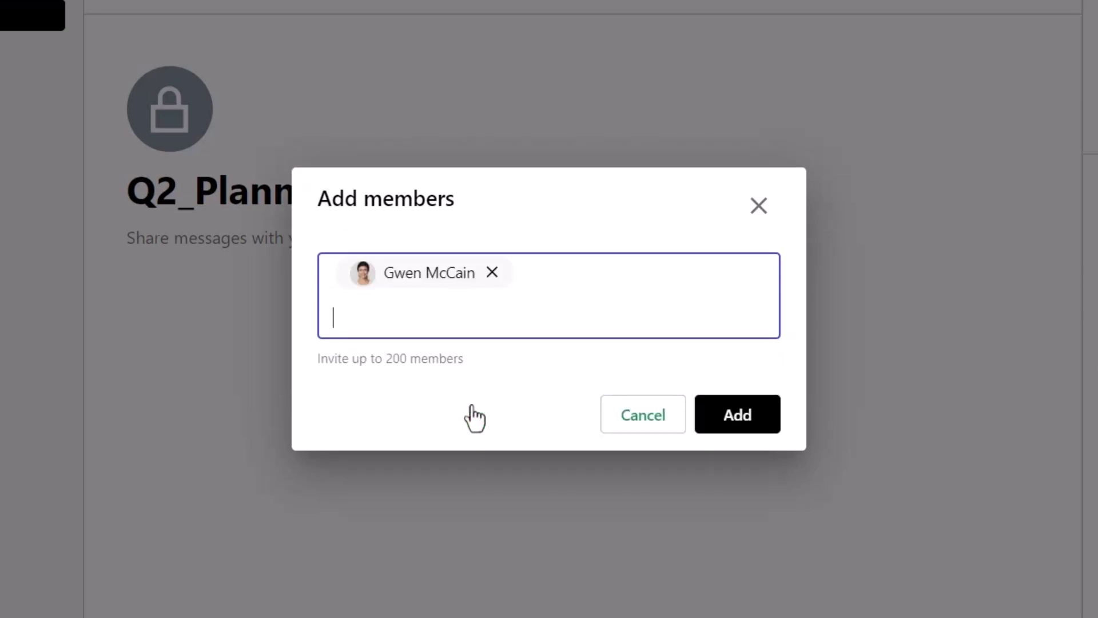
text(lance)
click(466, 383)
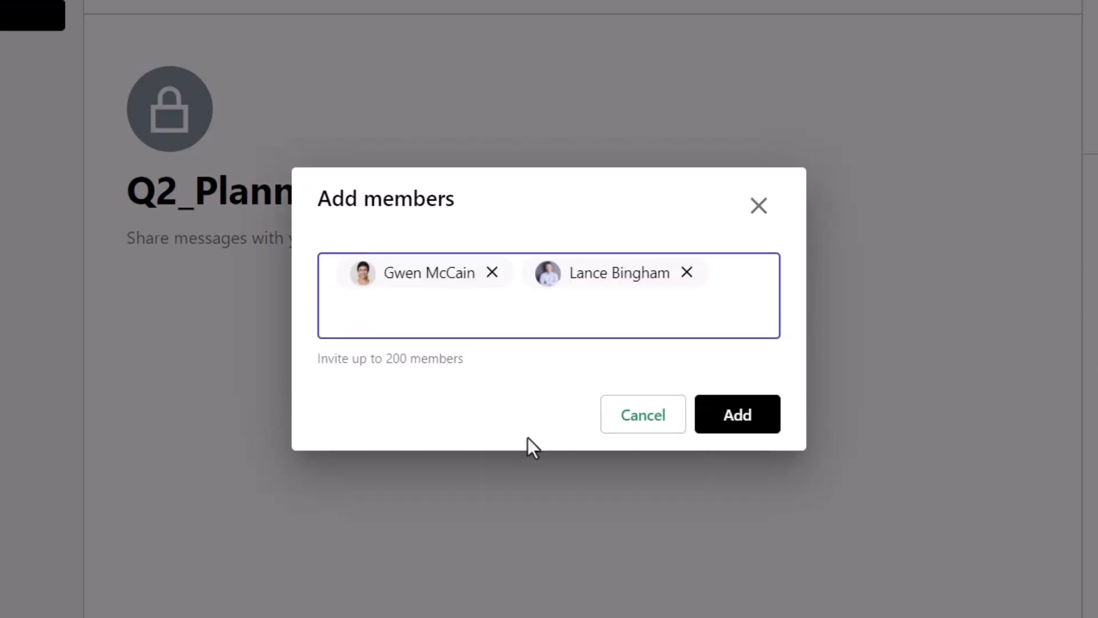
click(739, 440)
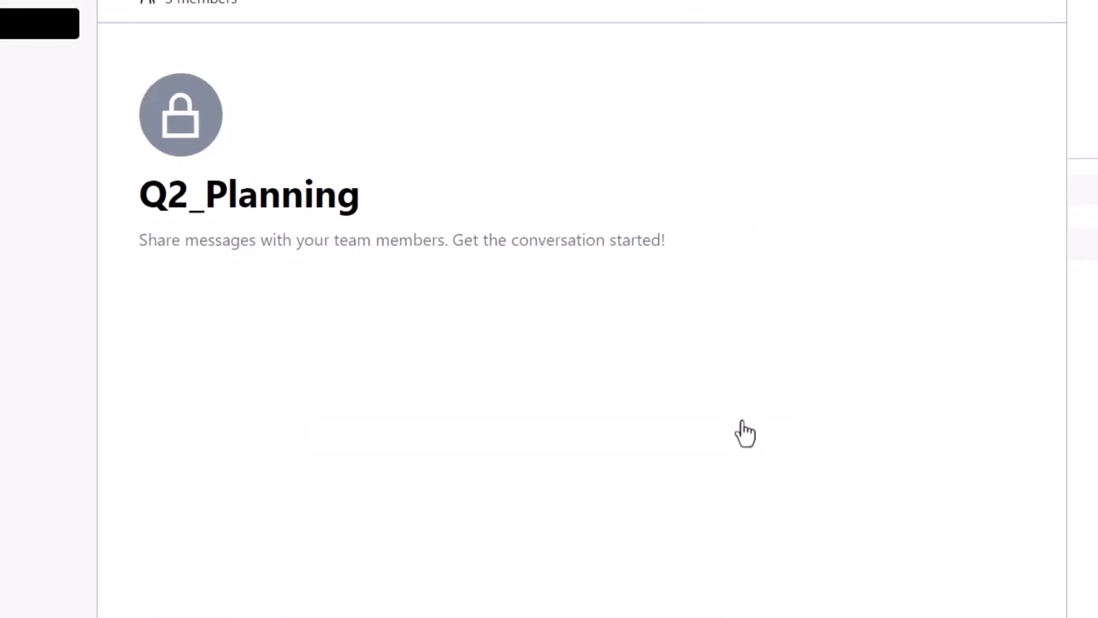